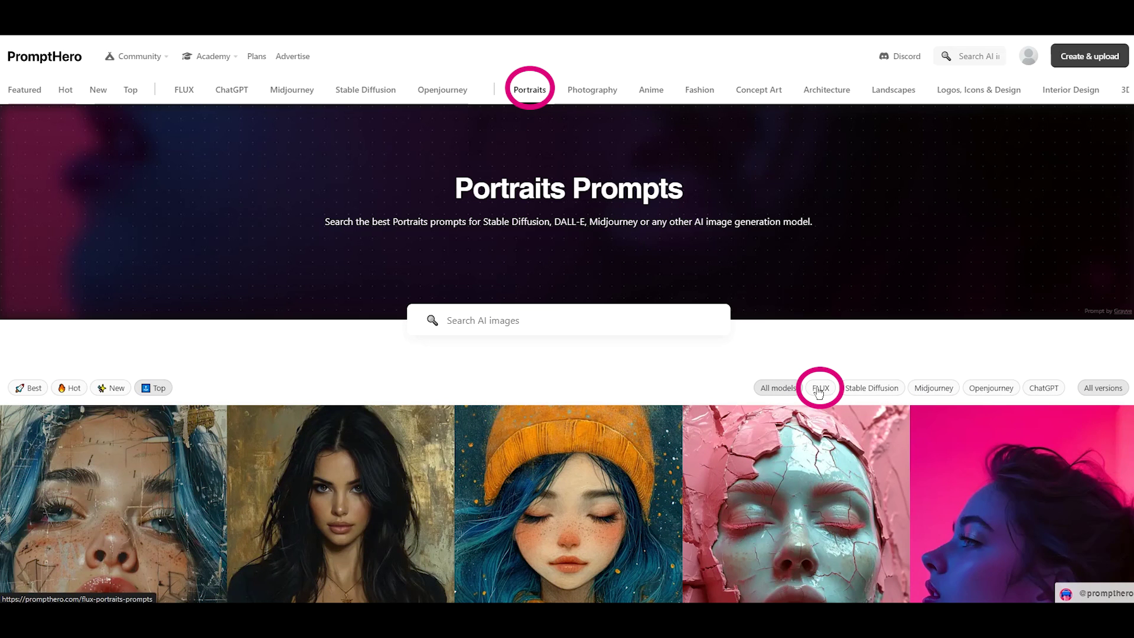
Filter PromptHero's Photography prompts to FLUX and open the smiling blonde woman leaning against a tree.
{"action": "left_click", "coordinate": [818, 390]}
{"action": "left_click", "coordinate": [579, 92]}
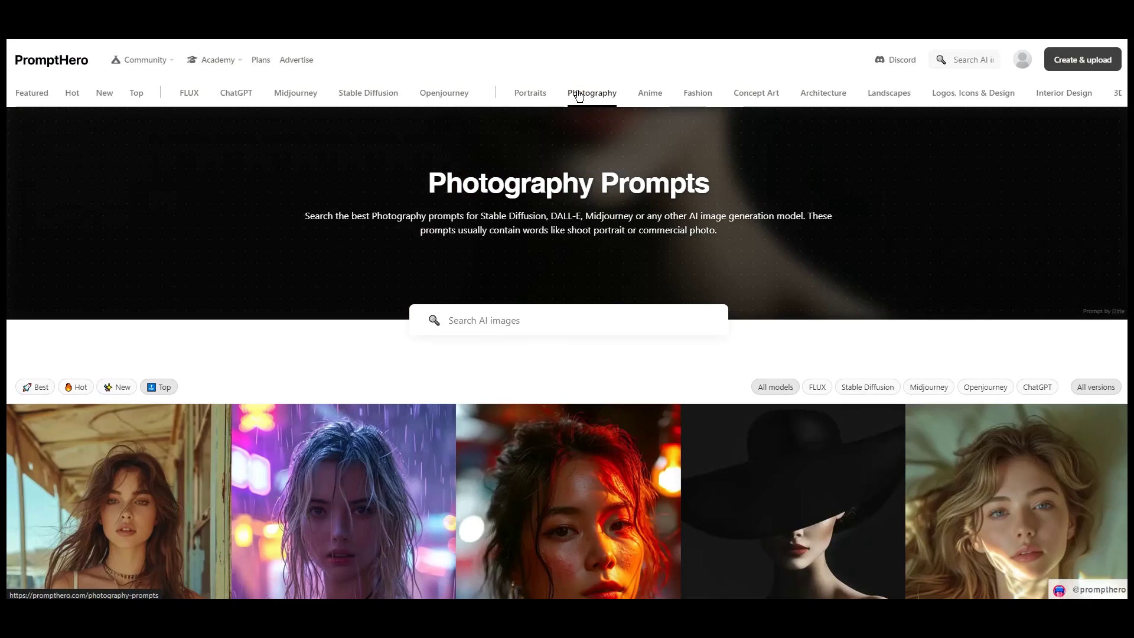
{"action": "left_click", "coordinate": [824, 389]}
{"action": "scroll", "coordinate": [1056, 462], "scroll_direction": "down", "scroll_amount": 15}
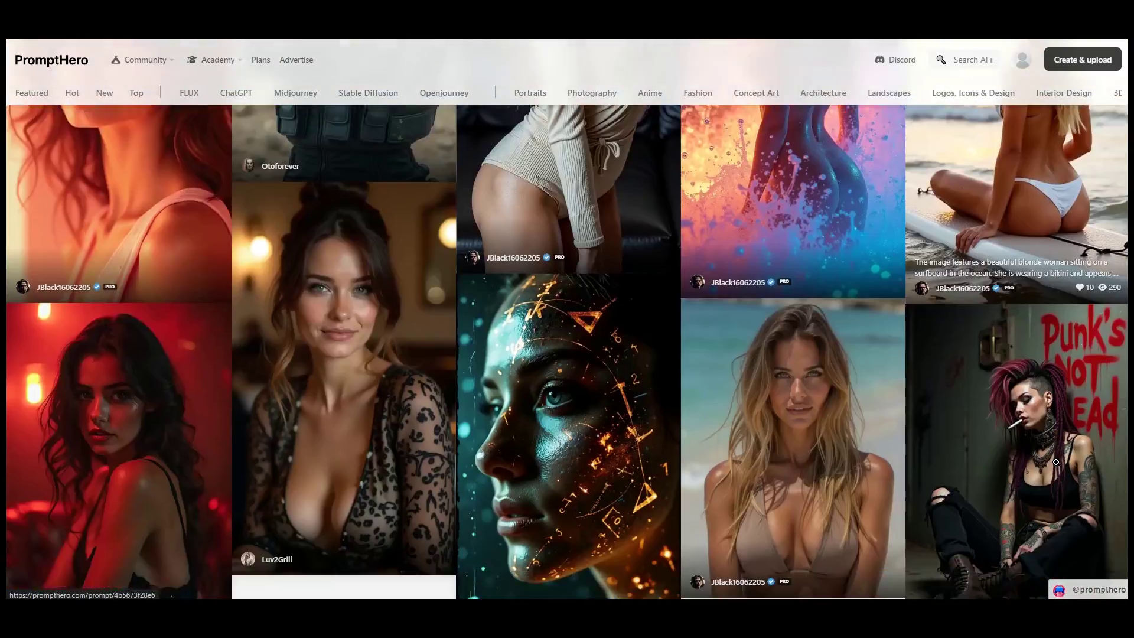
{"action": "scroll", "coordinate": [1055, 462], "scroll_direction": "down", "scroll_amount": 15}
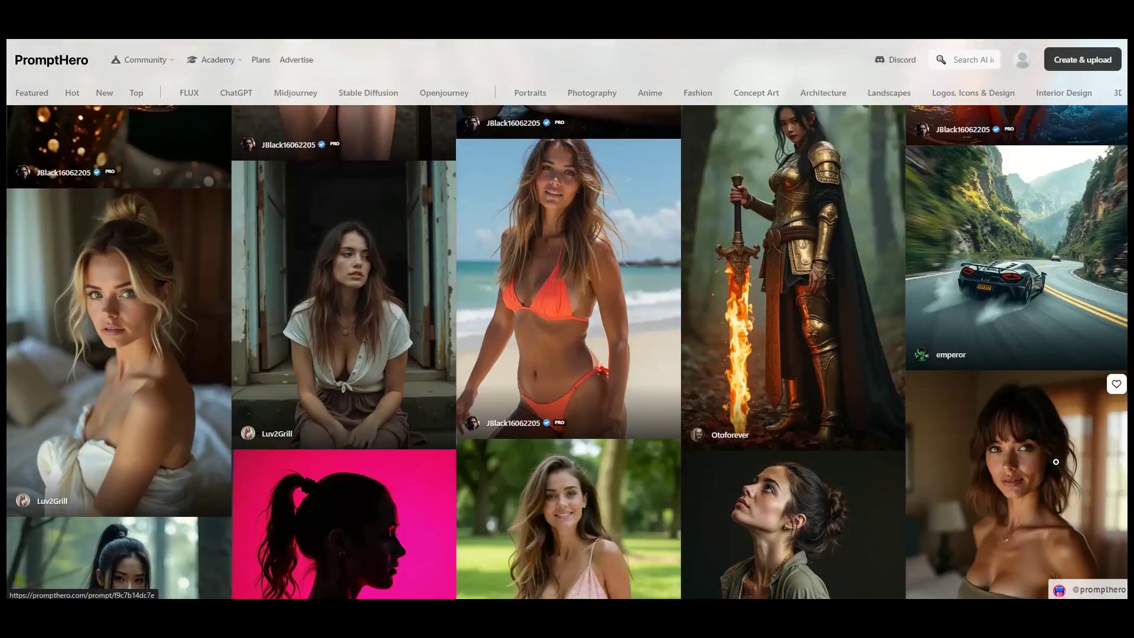
{"action": "scroll", "coordinate": [1056, 462], "scroll_direction": "down", "scroll_amount": 15}
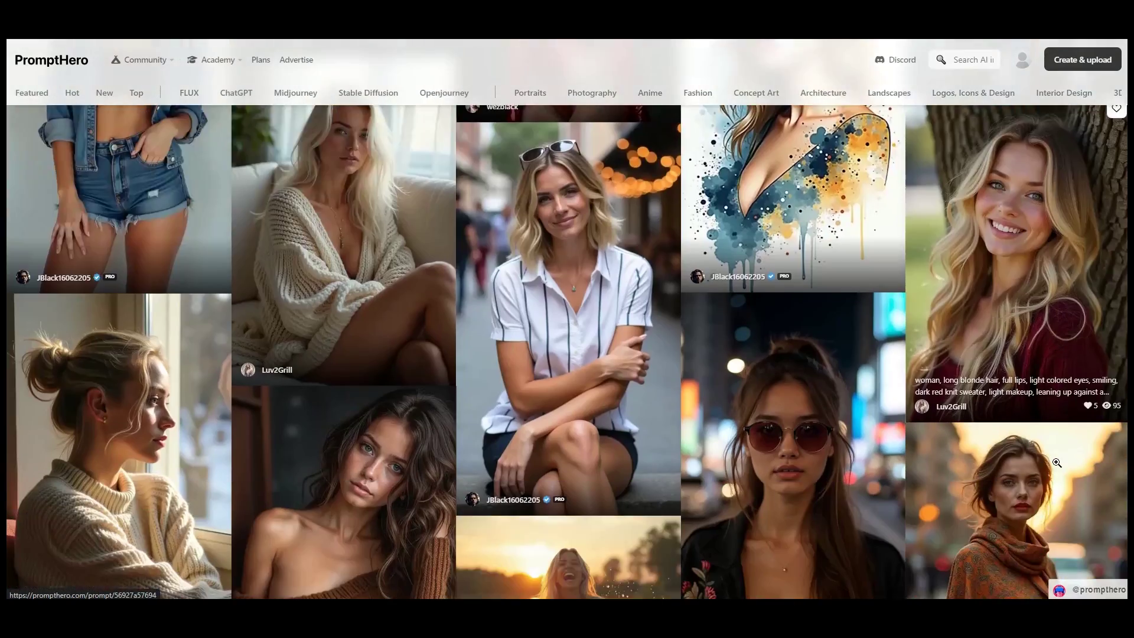
{"action": "scroll", "coordinate": [1055, 462], "scroll_direction": "down", "scroll_amount": 2}
{"action": "scroll", "coordinate": [1056, 462], "scroll_direction": "up", "scroll_amount": 6}
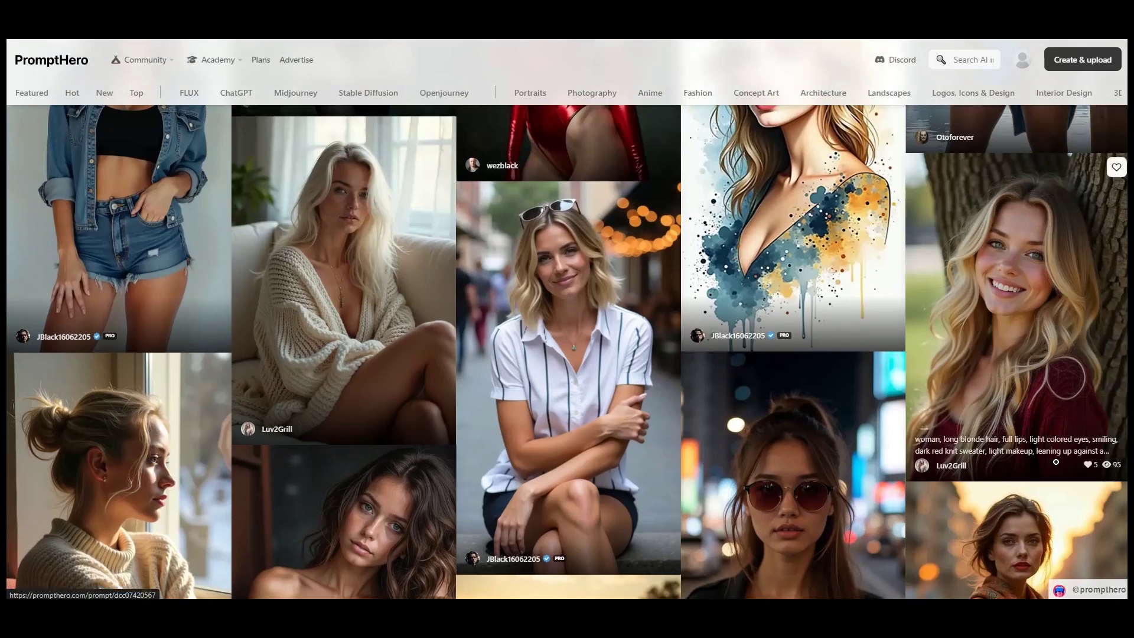
{"action": "left_click", "coordinate": [1017, 307]}
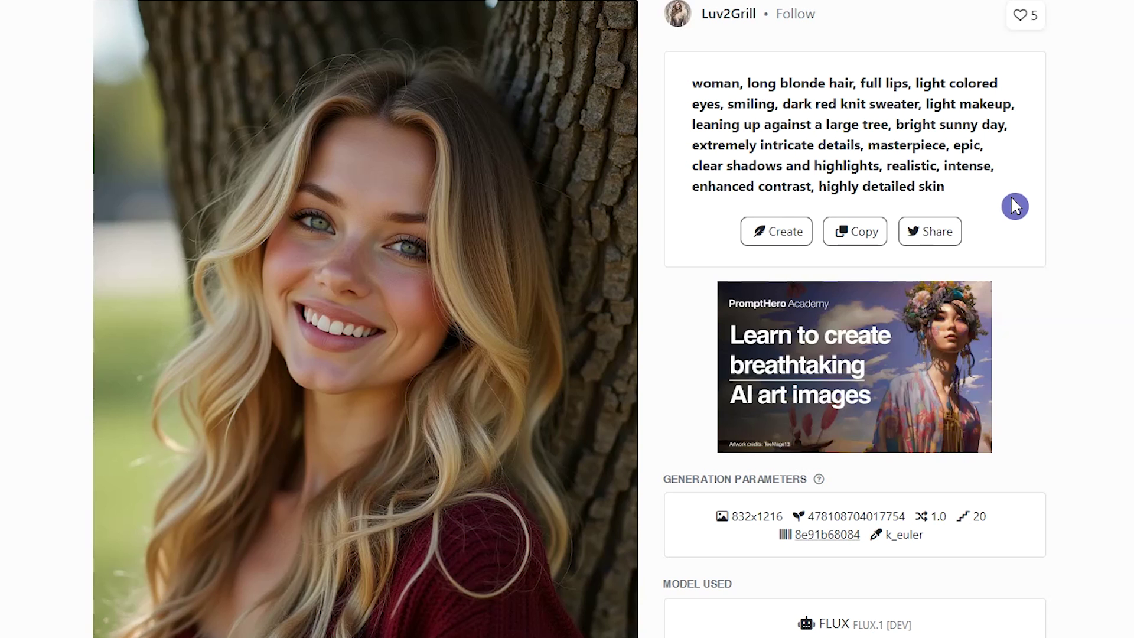
{"action": "scroll", "coordinate": [1010, 200], "scroll_direction": "down", "scroll_amount": 4}
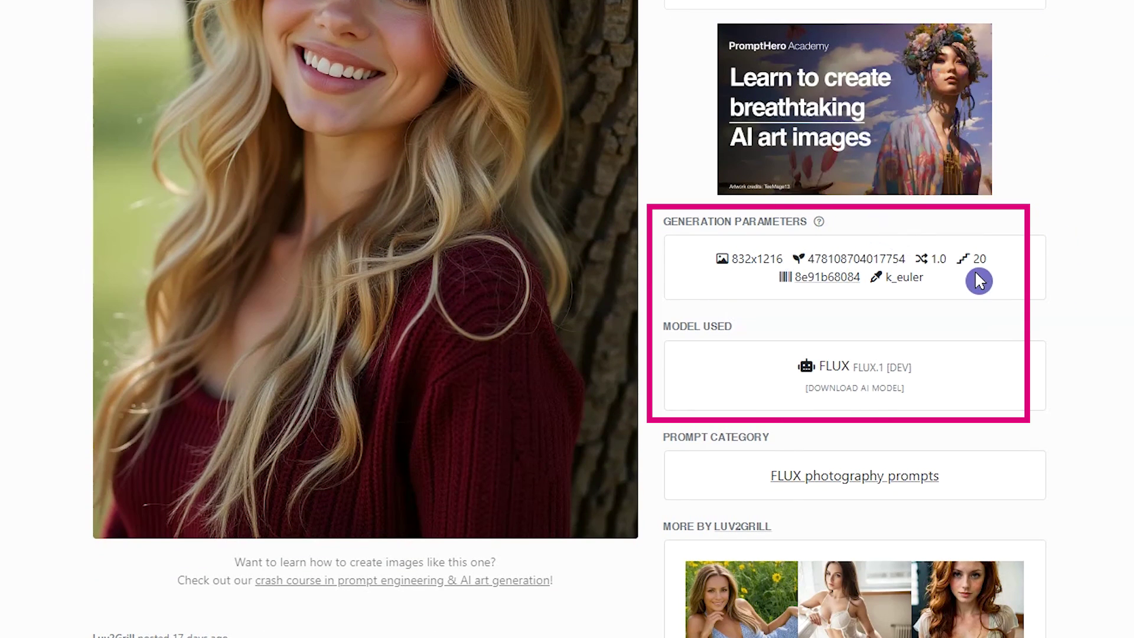
{"action": "scroll", "coordinate": [958, 431], "scroll_direction": "down", "scroll_amount": 4}
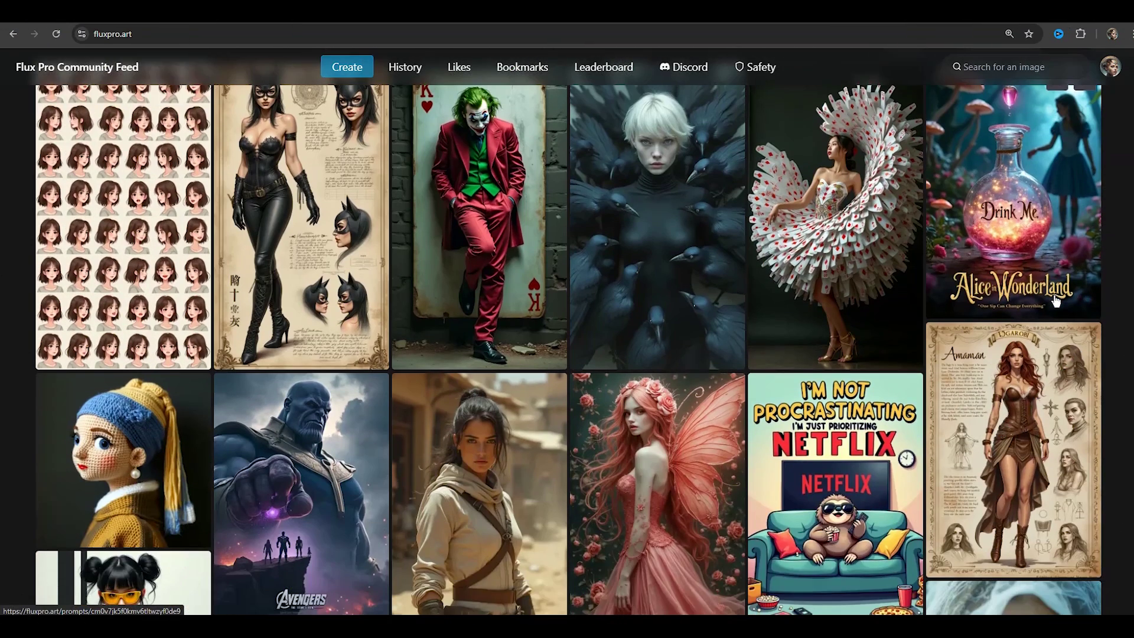
{"action": "scroll", "coordinate": [1055, 300], "scroll_direction": "down", "scroll_amount": 3}
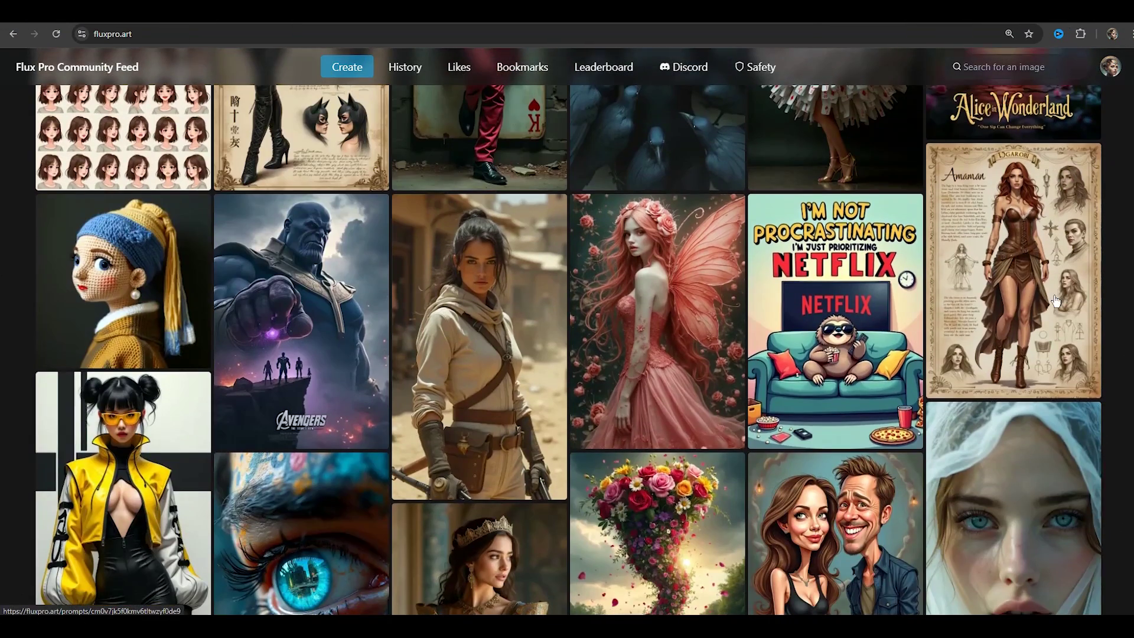
{"action": "scroll", "coordinate": [1093, 303], "scroll_direction": "down", "scroll_amount": 8}
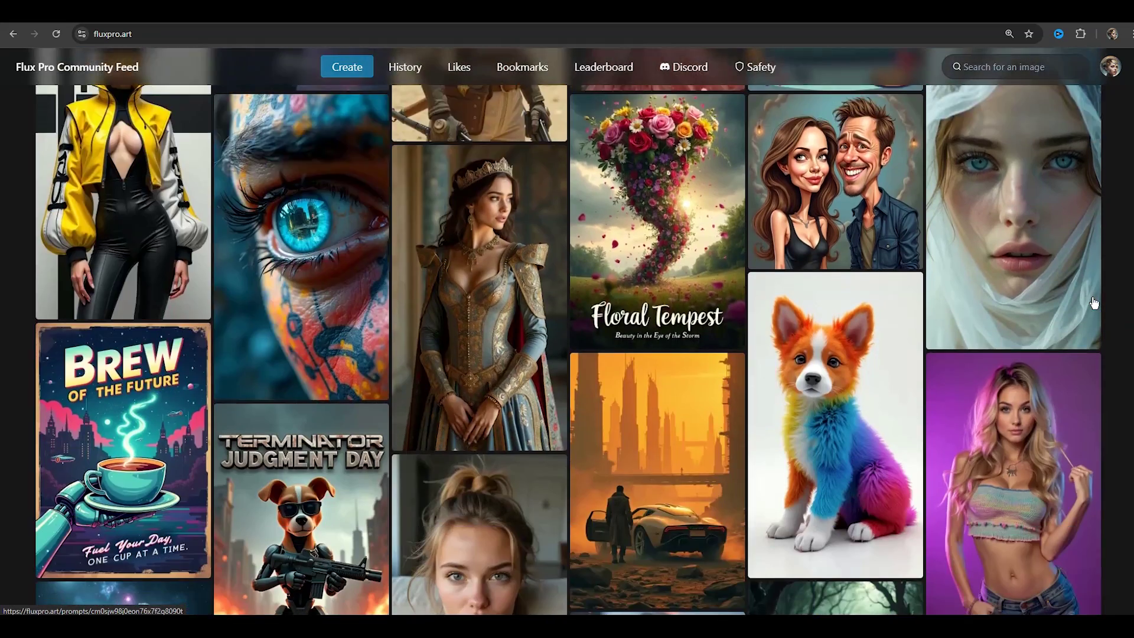
{"action": "scroll", "coordinate": [1093, 303], "scroll_direction": "down", "scroll_amount": 9}
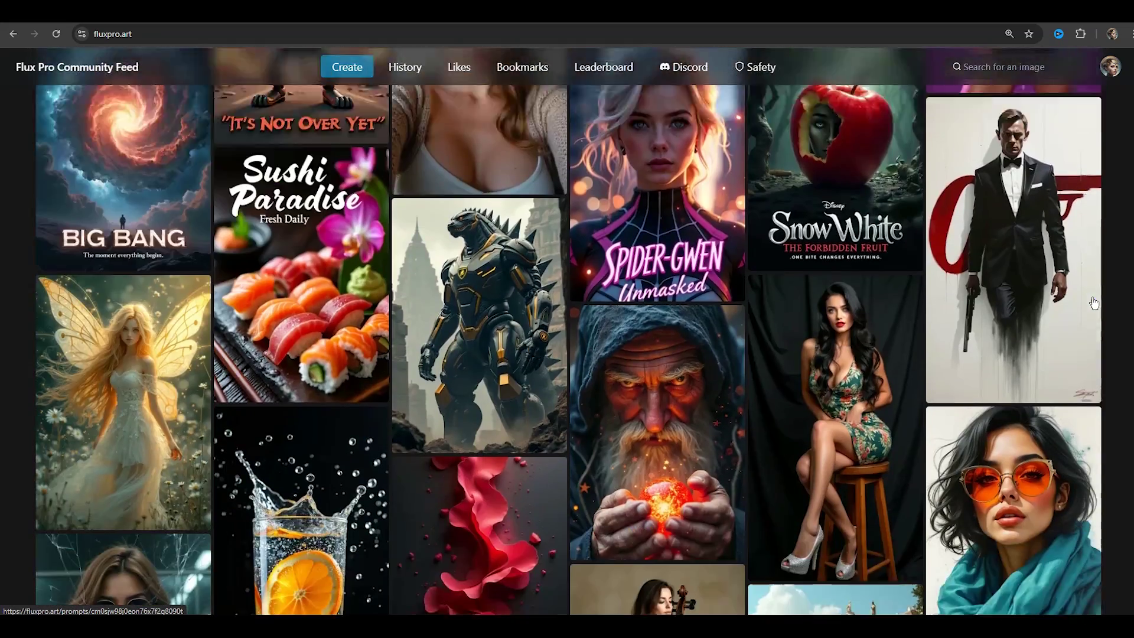
{"action": "scroll", "coordinate": [1093, 303], "scroll_direction": "down", "scroll_amount": 8}
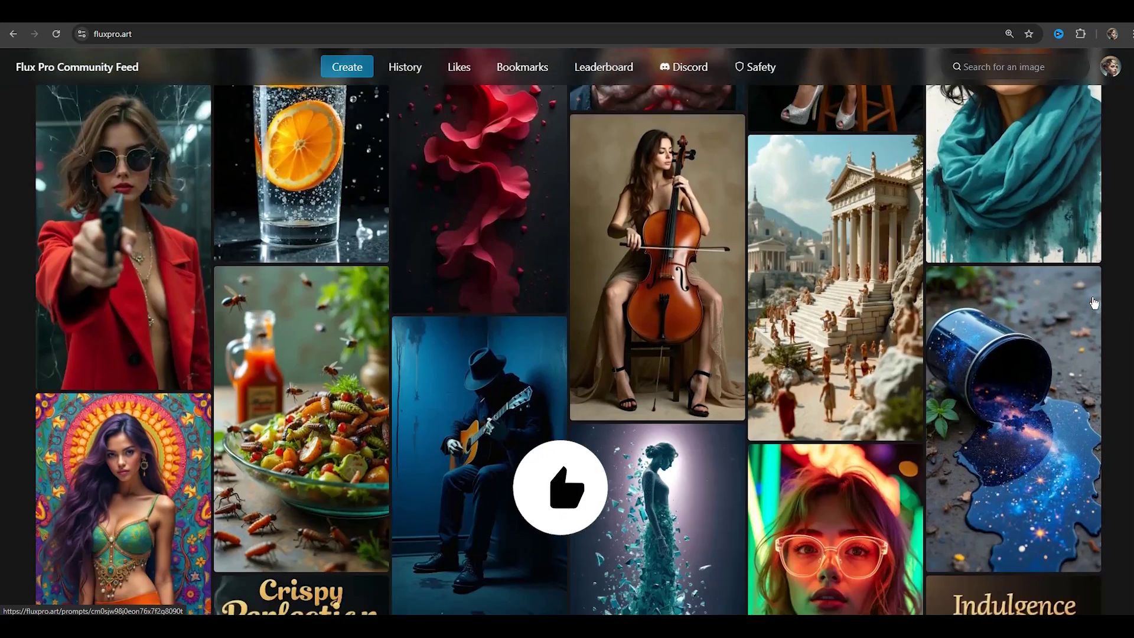
{"action": "scroll", "coordinate": [1094, 303], "scroll_direction": "up", "scroll_amount": 20}
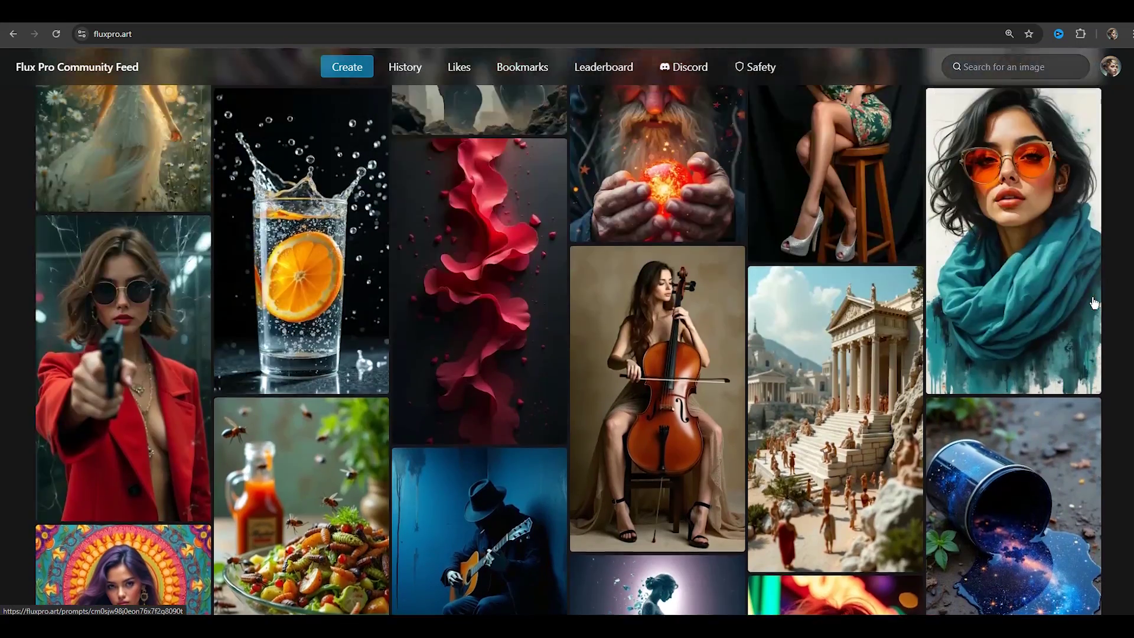
{"action": "scroll", "coordinate": [1094, 303], "scroll_direction": "up", "scroll_amount": 4}
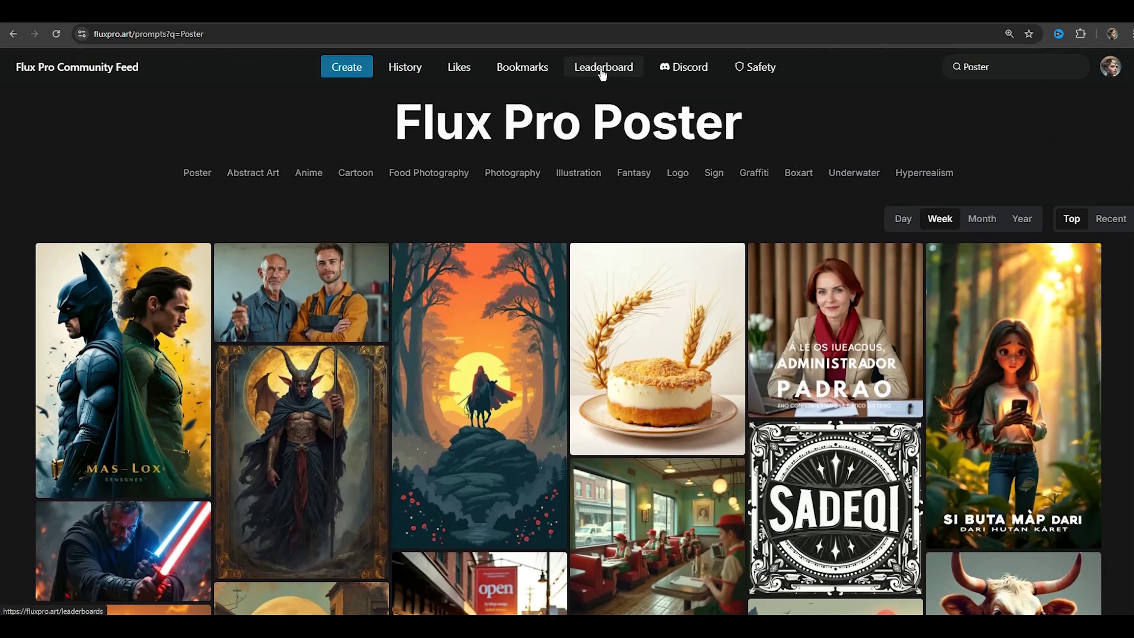
Open the Flux Pro creators leaderboard and view the top monthly creator's profile.
{"action": "left_click", "coordinate": [603, 70]}
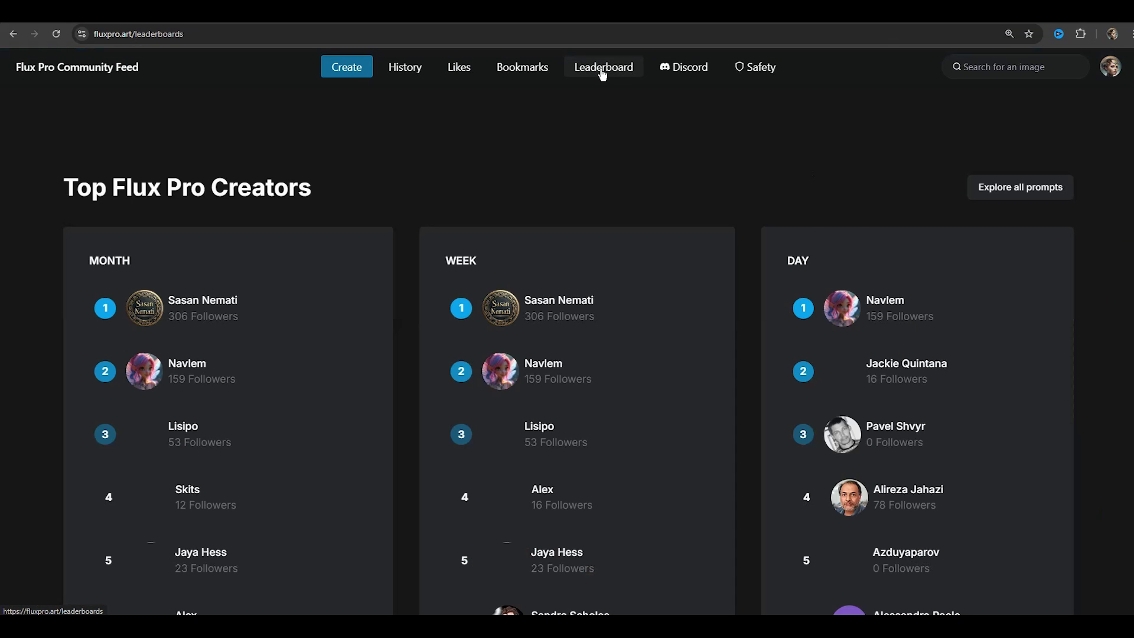
{"action": "scroll", "coordinate": [1098, 244], "scroll_direction": "down", "scroll_amount": 1}
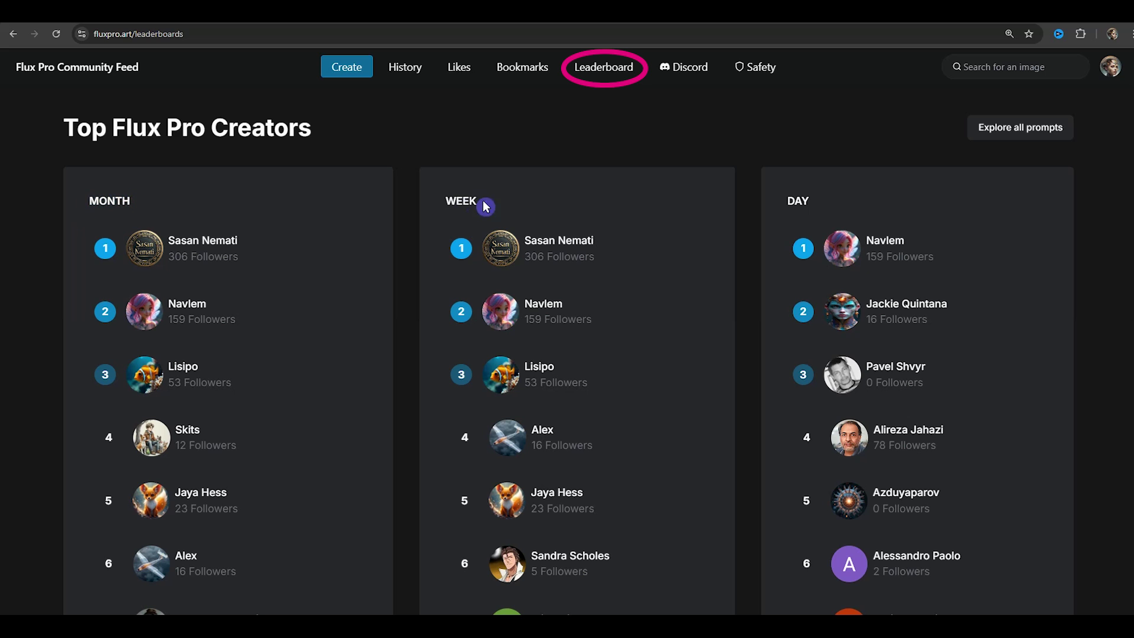
{"action": "left_click", "coordinate": [737, 203]}
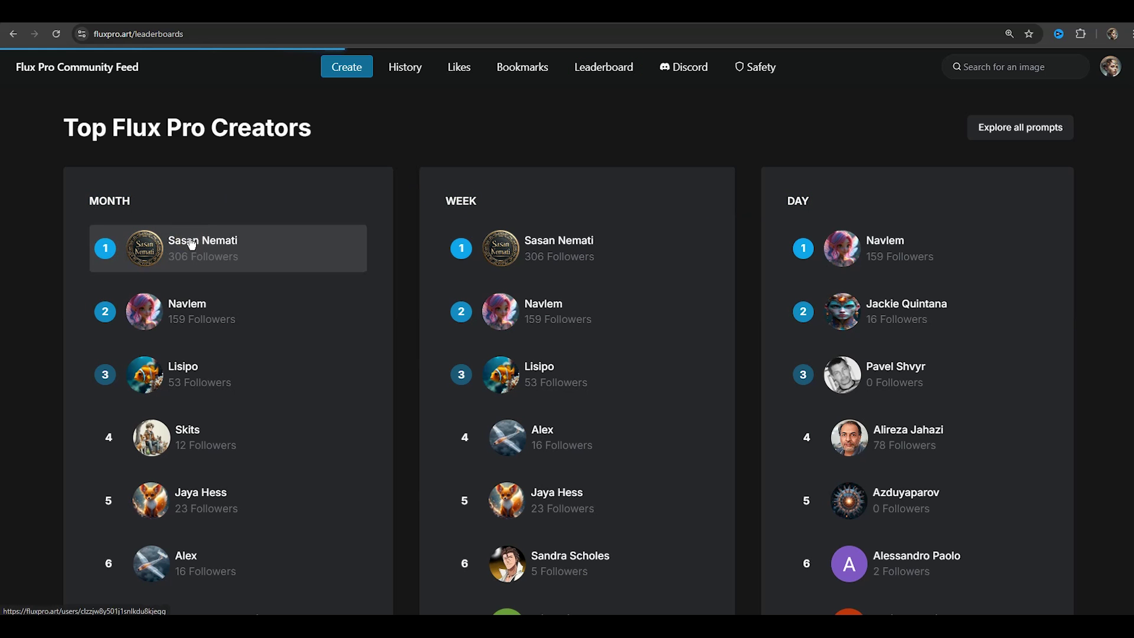
{"action": "scroll", "coordinate": [1122, 260], "scroll_direction": "down", "scroll_amount": 5}
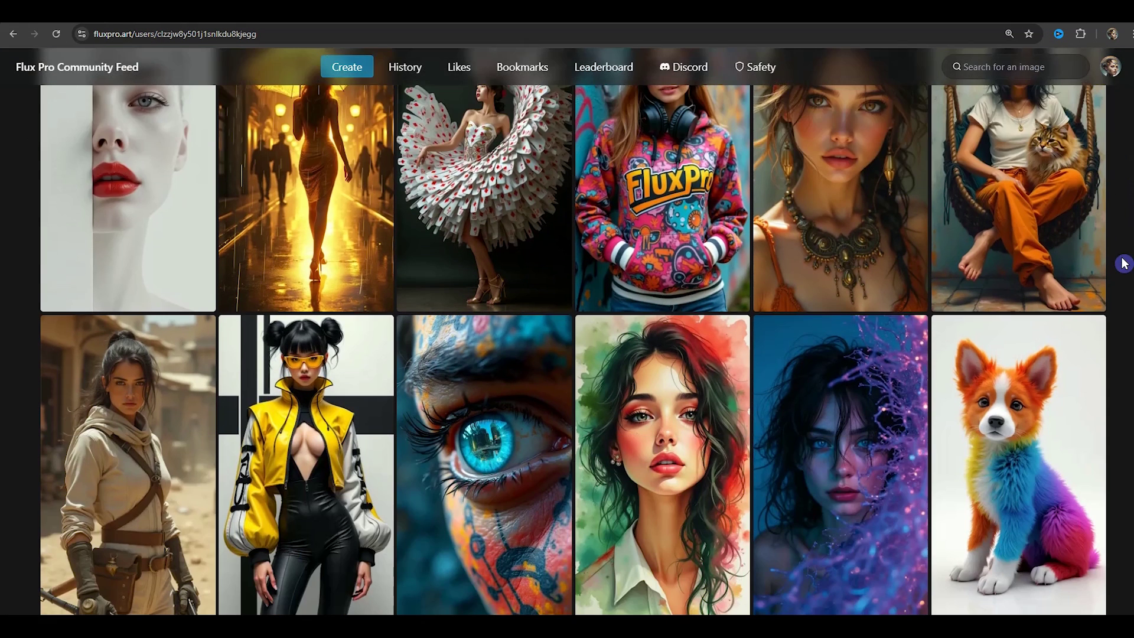
Open the desert courier image's prompt and scroll down through the feed.
{"action": "left_click", "coordinate": [157, 347]}
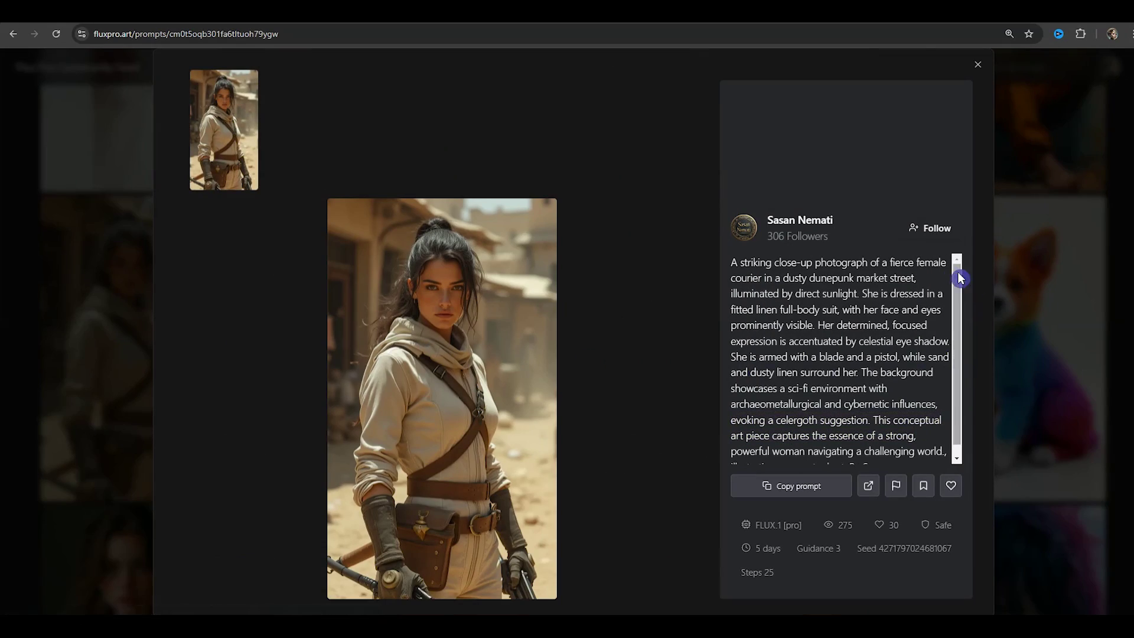
{"action": "scroll", "coordinate": [939, 401], "scroll_direction": "down", "scroll_amount": 1}
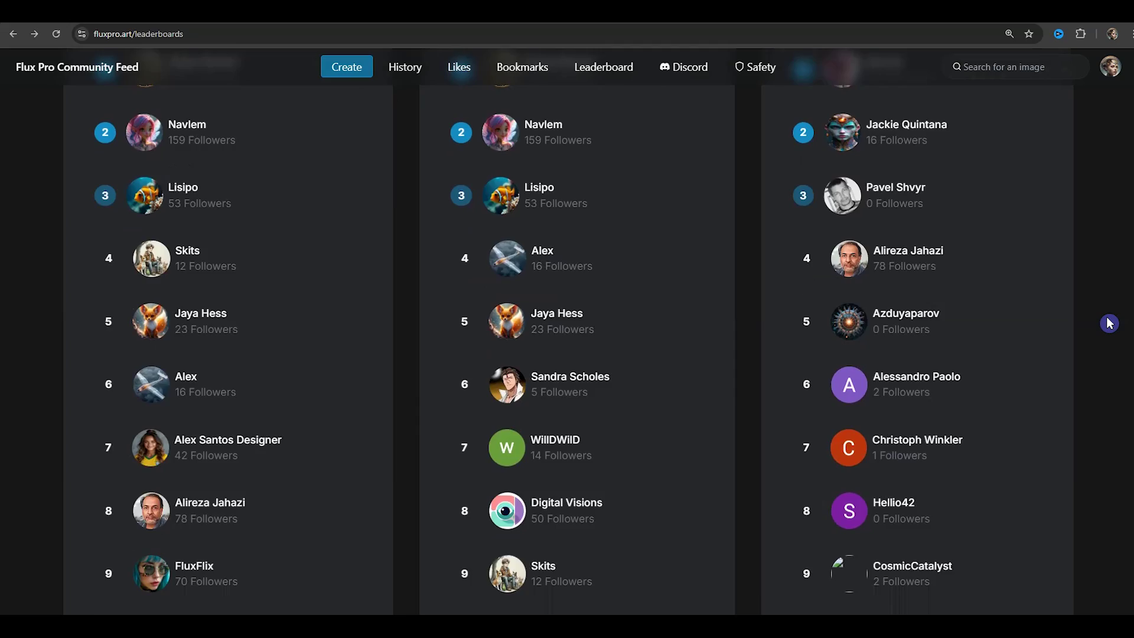
{"action": "scroll", "coordinate": [1108, 321], "scroll_direction": "down", "scroll_amount": 8}
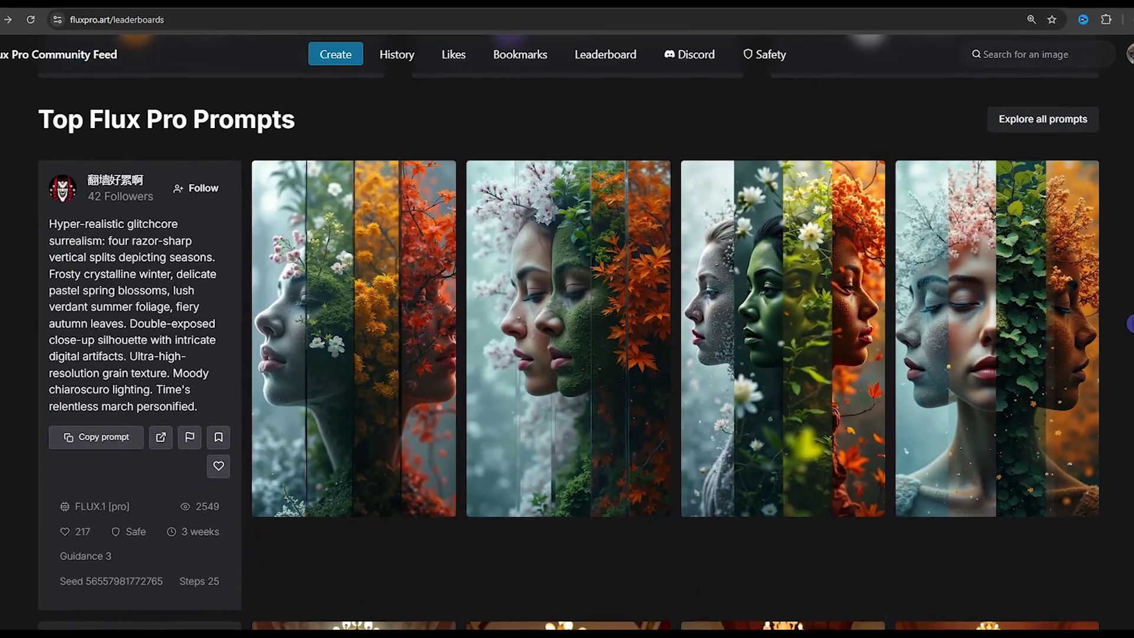
{"action": "scroll", "coordinate": [566, 319], "scroll_direction": "down", "scroll_amount": 20}
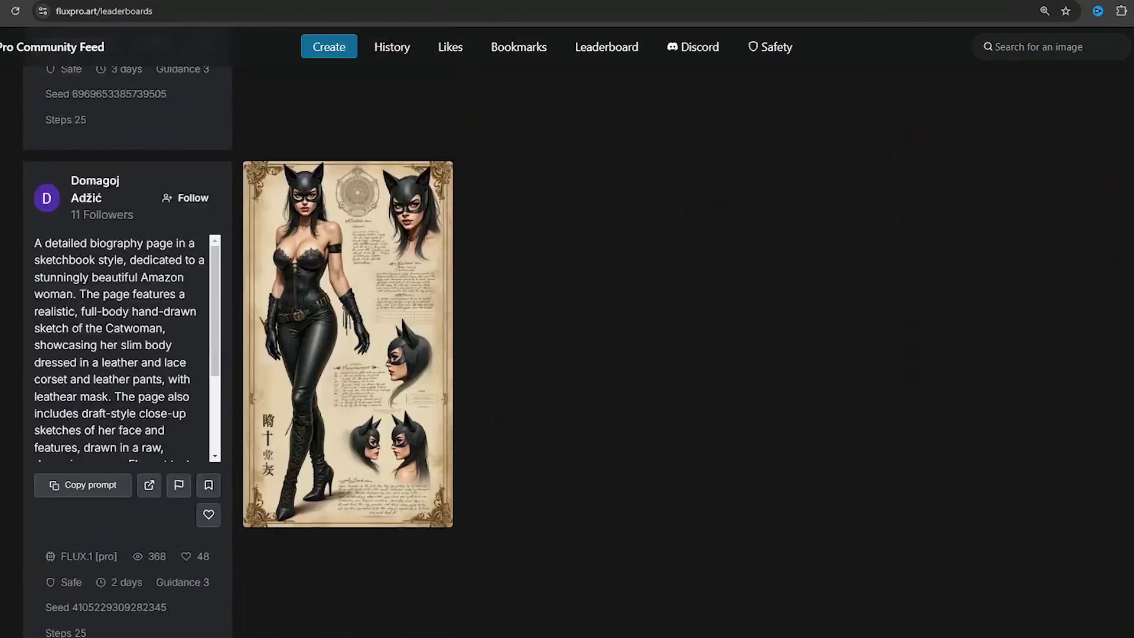
{"action": "scroll", "coordinate": [567, 331], "scroll_direction": "down", "scroll_amount": 20}
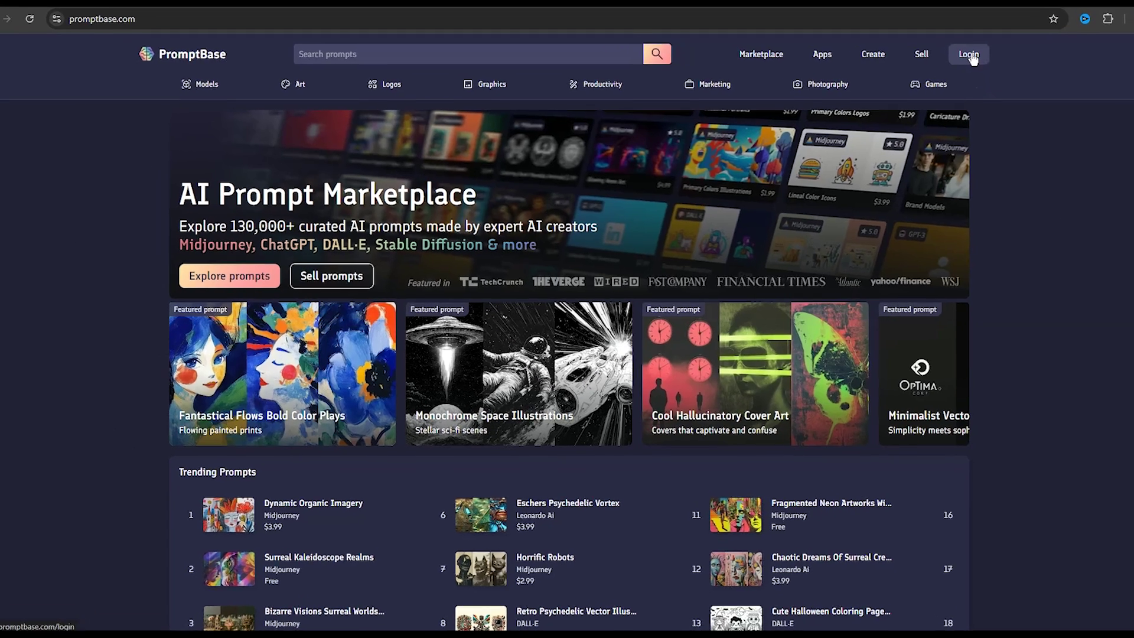
Look over the PromptBase sign-in page, then browse the free prompts collection.
{"action": "left_click", "coordinate": [955, 67]}
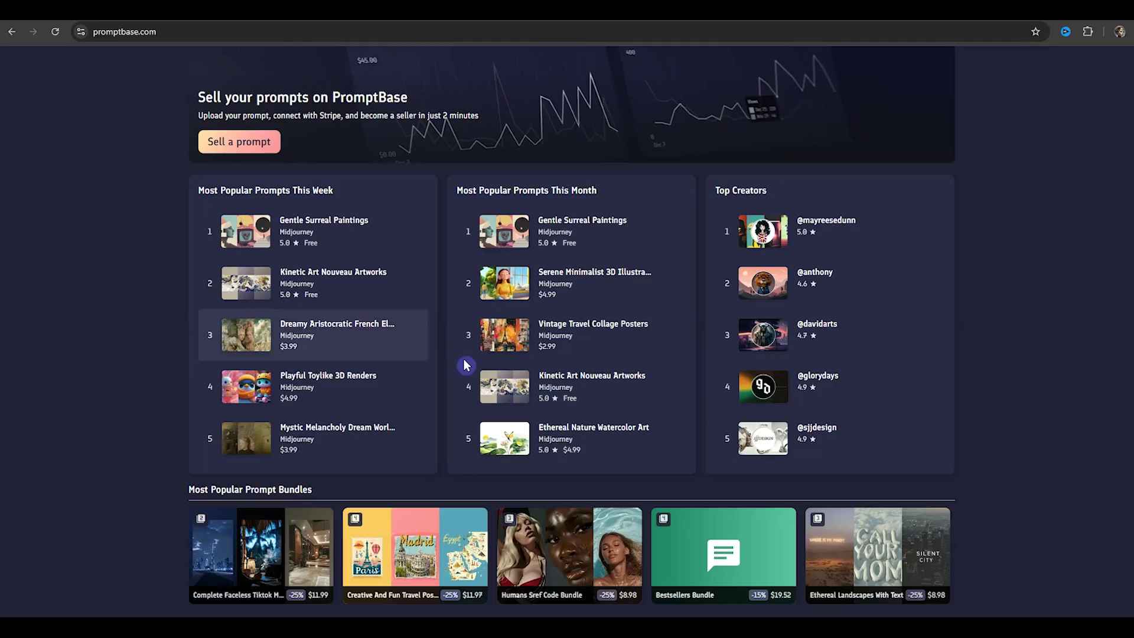
{"action": "scroll", "coordinate": [1068, 458], "scroll_direction": "down", "scroll_amount": 10}
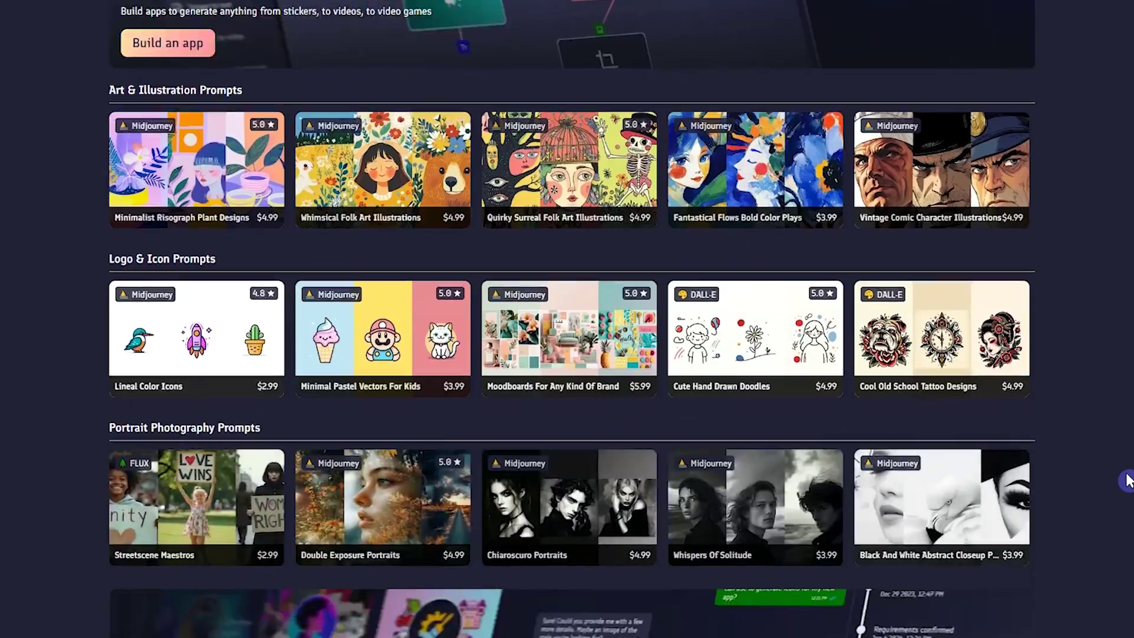
{"action": "scroll", "coordinate": [1126, 479], "scroll_direction": "down", "scroll_amount": 15}
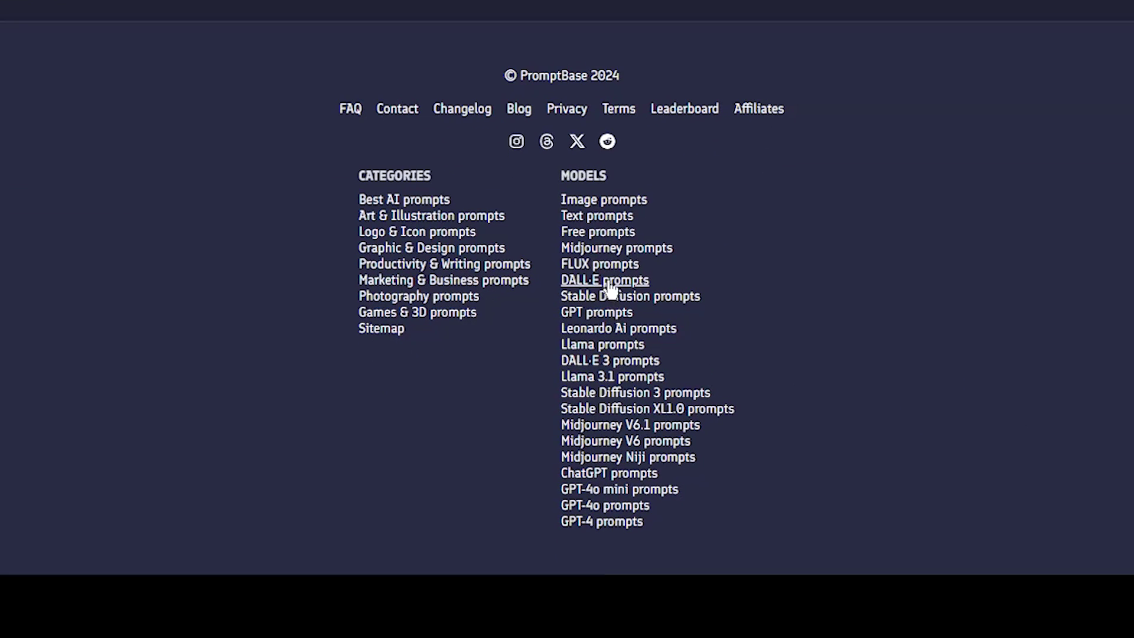
{"action": "left_click", "coordinate": [601, 229]}
{"action": "scroll", "coordinate": [1060, 359], "scroll_direction": "down", "scroll_amount": 3}
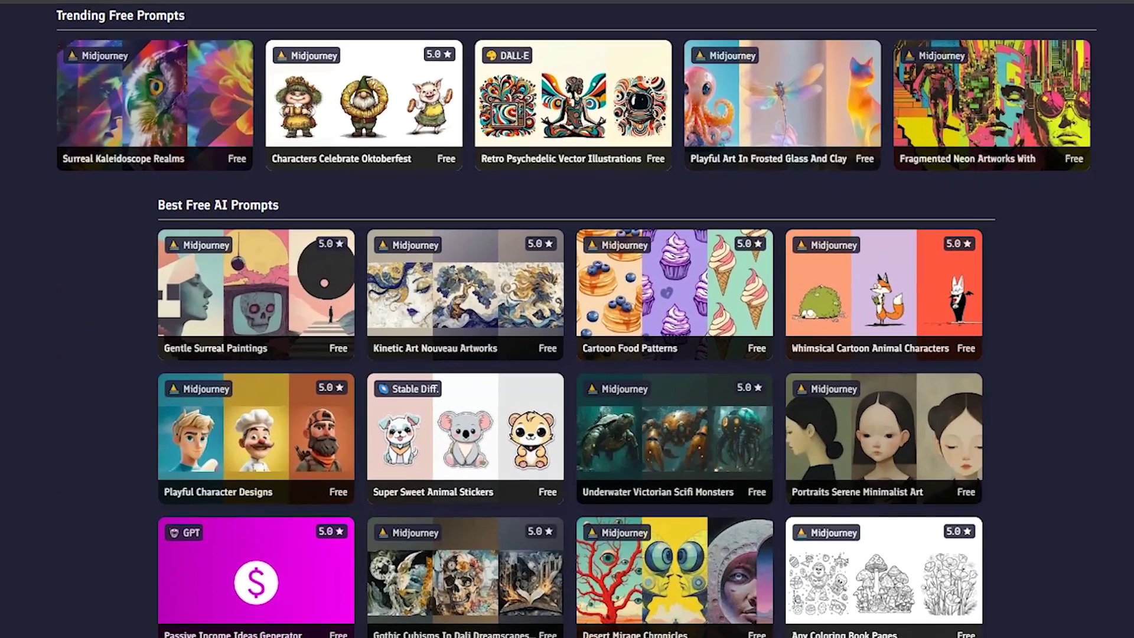
{"action": "scroll", "coordinate": [617, 513], "scroll_direction": "down", "scroll_amount": 10}
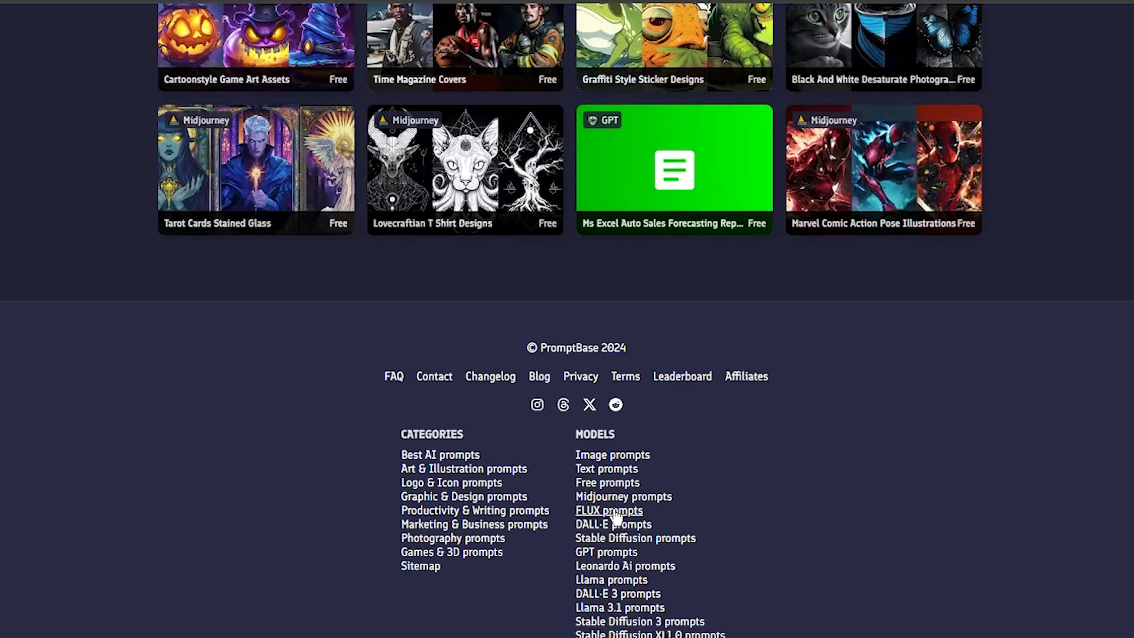
Browse the FLUX prompts collection and open the Gothic Enigmas Medieval Mists And Shadows prompt.
{"action": "left_click", "coordinate": [613, 512]}
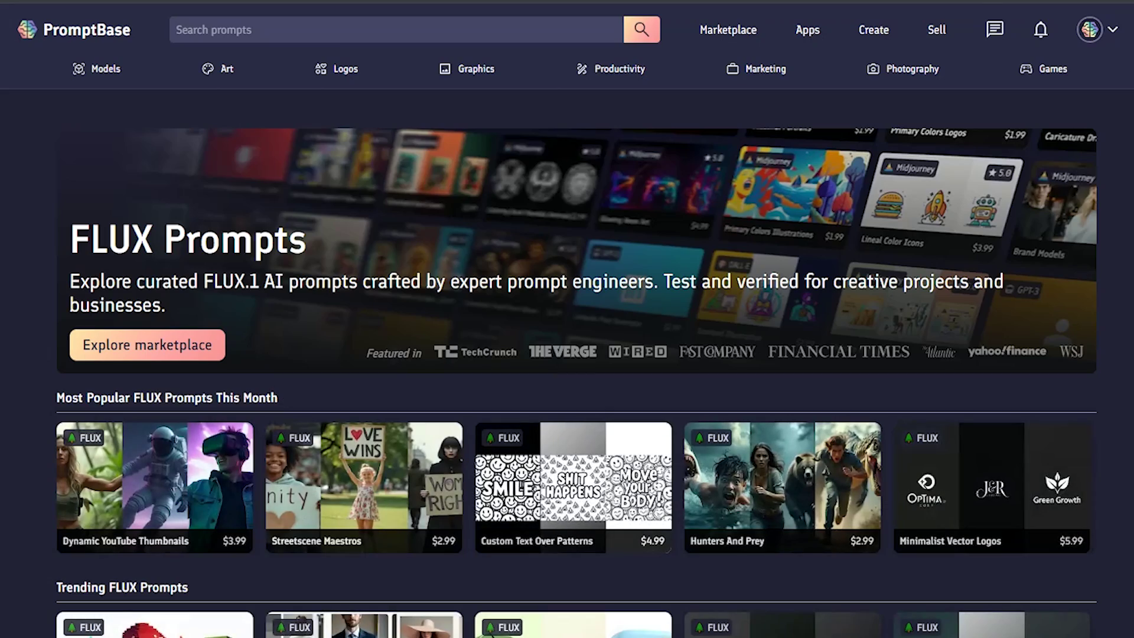
{"action": "scroll", "coordinate": [570, 319], "scroll_direction": "down", "scroll_amount": 20}
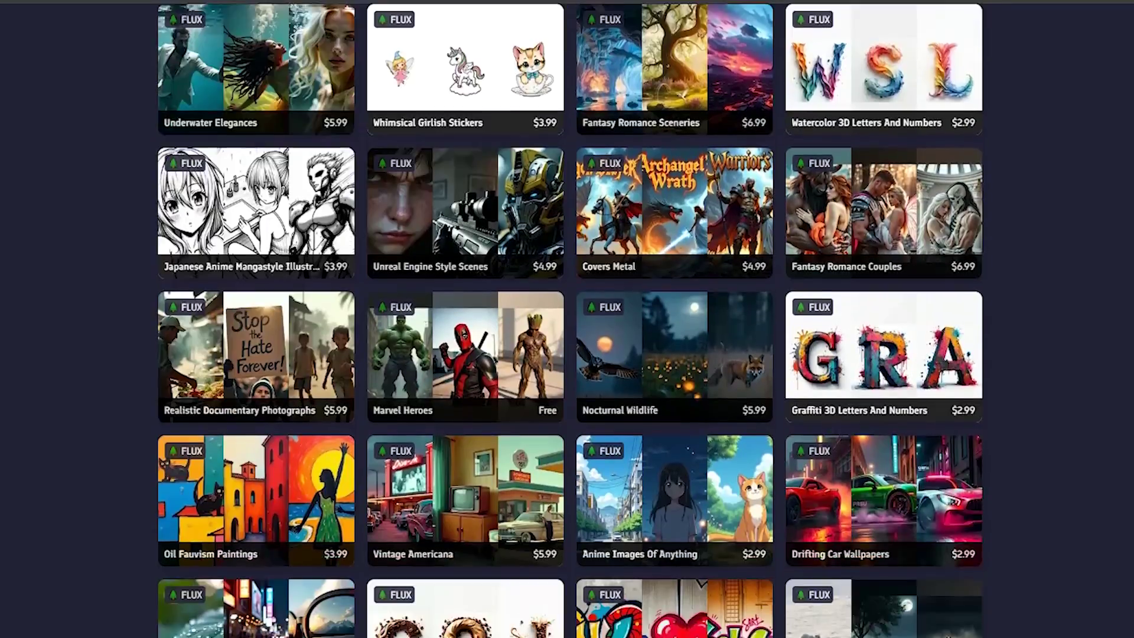
{"action": "scroll", "coordinate": [570, 318], "scroll_direction": "down", "scroll_amount": 10}
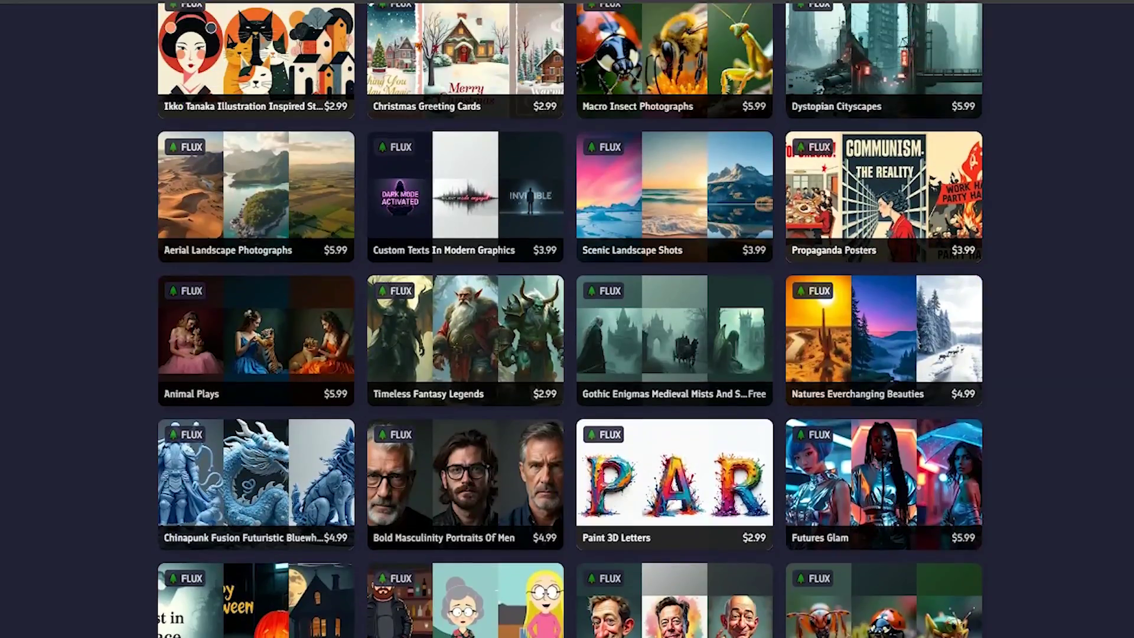
{"action": "left_click", "coordinate": [695, 342]}
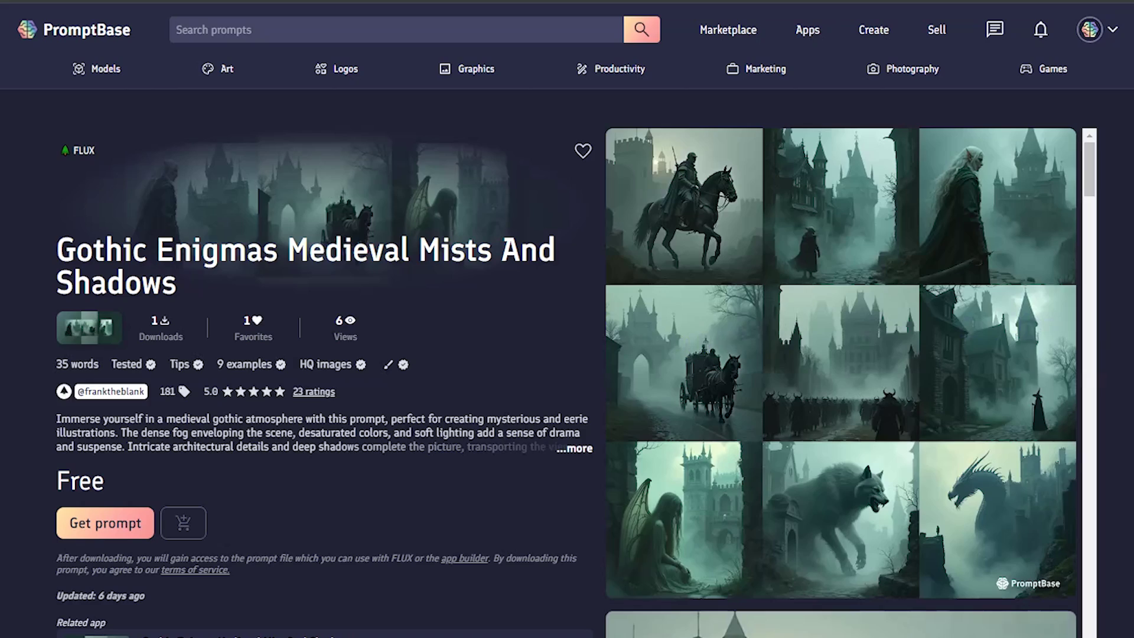
{"action": "scroll", "coordinate": [1005, 374], "scroll_direction": "down", "scroll_amount": 20}
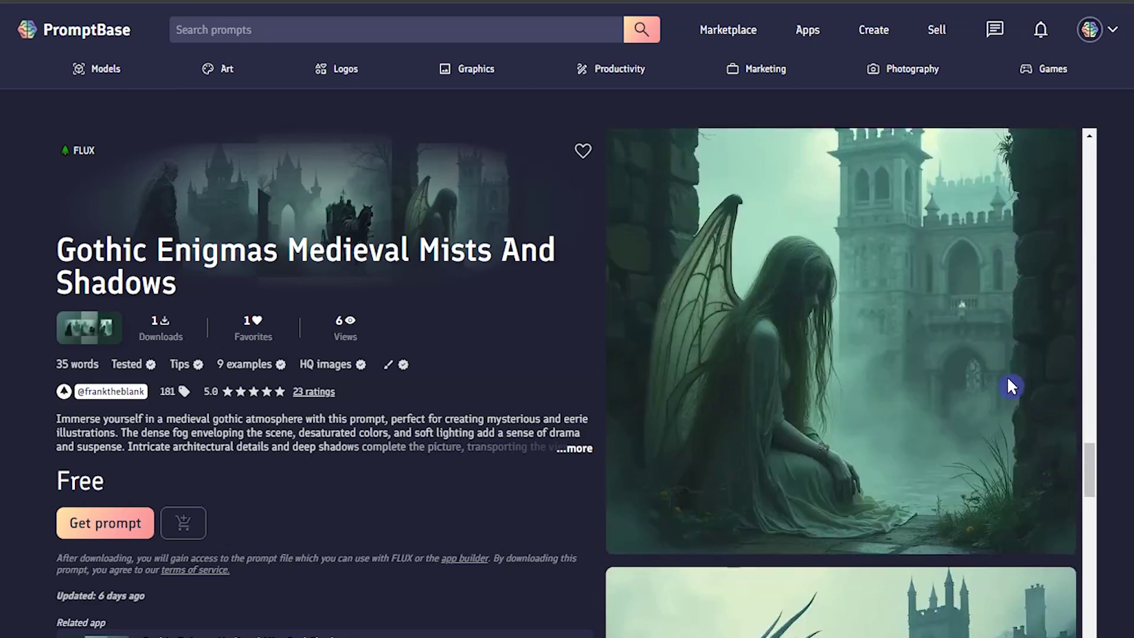
Filter the marketplace to image prompts for the FLUX model, version FLUX.1 [pro].
{"action": "left_click", "coordinate": [727, 30]}
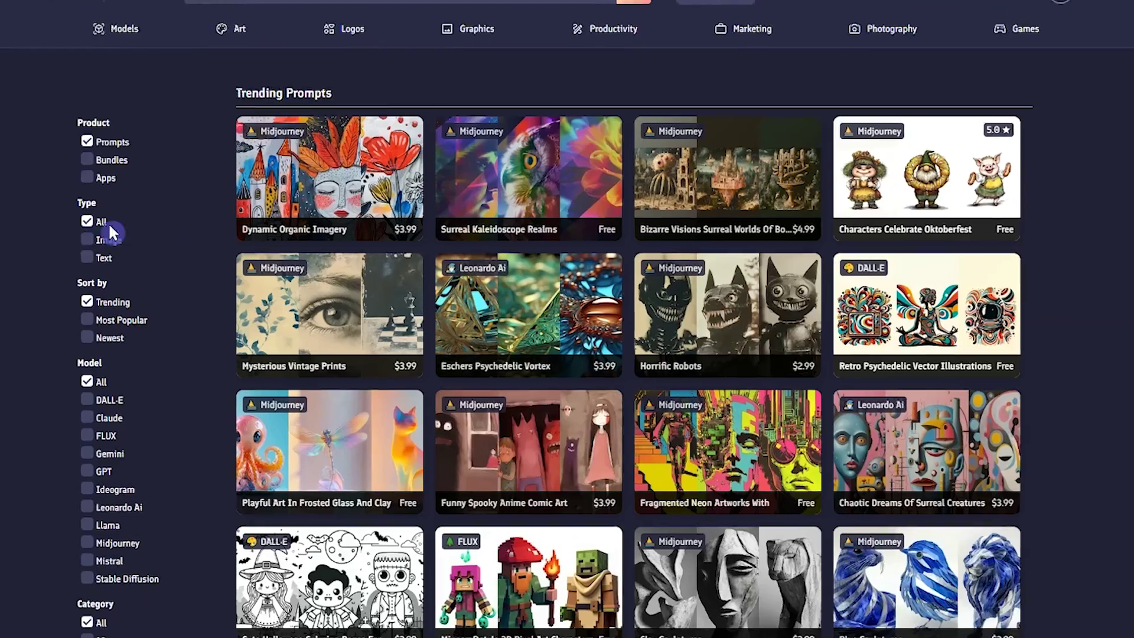
{"action": "left_click", "coordinate": [100, 239]}
{"action": "scroll", "coordinate": [136, 242], "scroll_direction": "down", "scroll_amount": 2}
{"action": "left_click", "coordinate": [52, 342]}
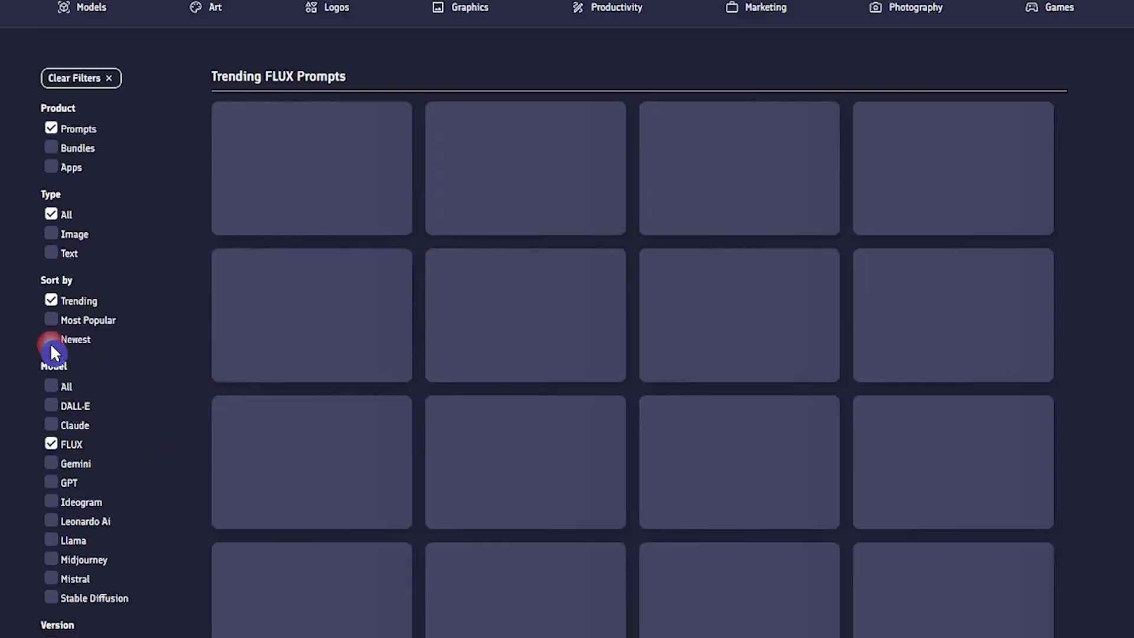
{"action": "scroll", "coordinate": [121, 495], "scroll_direction": "down", "scroll_amount": 5}
{"action": "left_click", "coordinate": [46, 370]}
Open the Funny Celebrity Caricatures prompt and scroll through its details.
{"action": "left_click", "coordinate": [767, 178]}
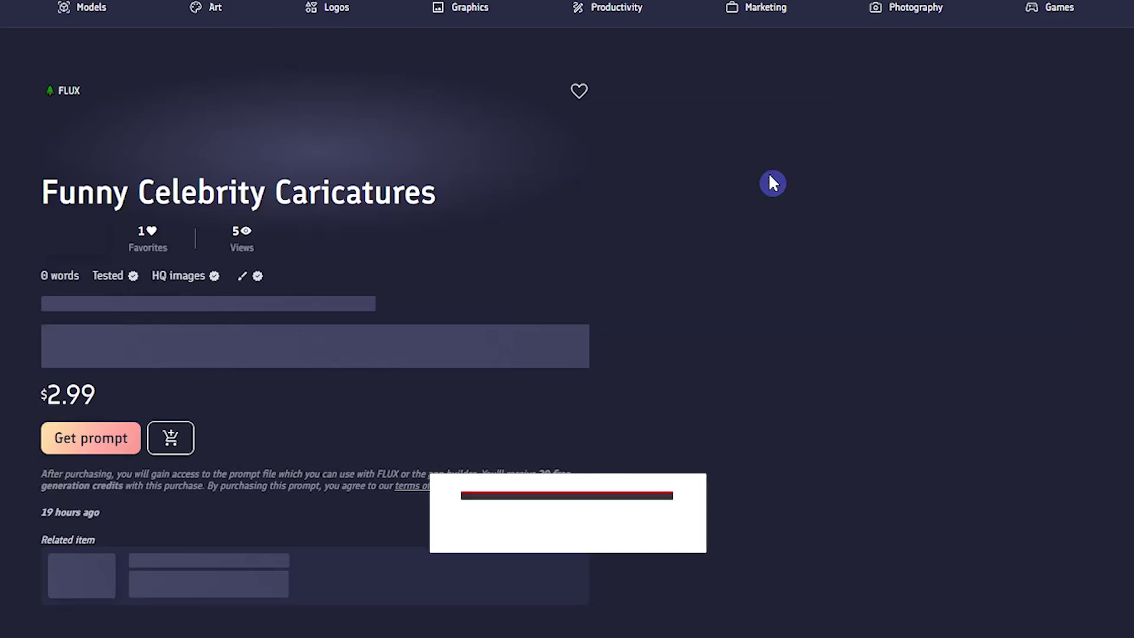
{"action": "scroll", "coordinate": [1085, 289], "scroll_direction": "down", "scroll_amount": 2}
{"action": "scroll", "coordinate": [1085, 289], "scroll_direction": "down", "scroll_amount": 15}
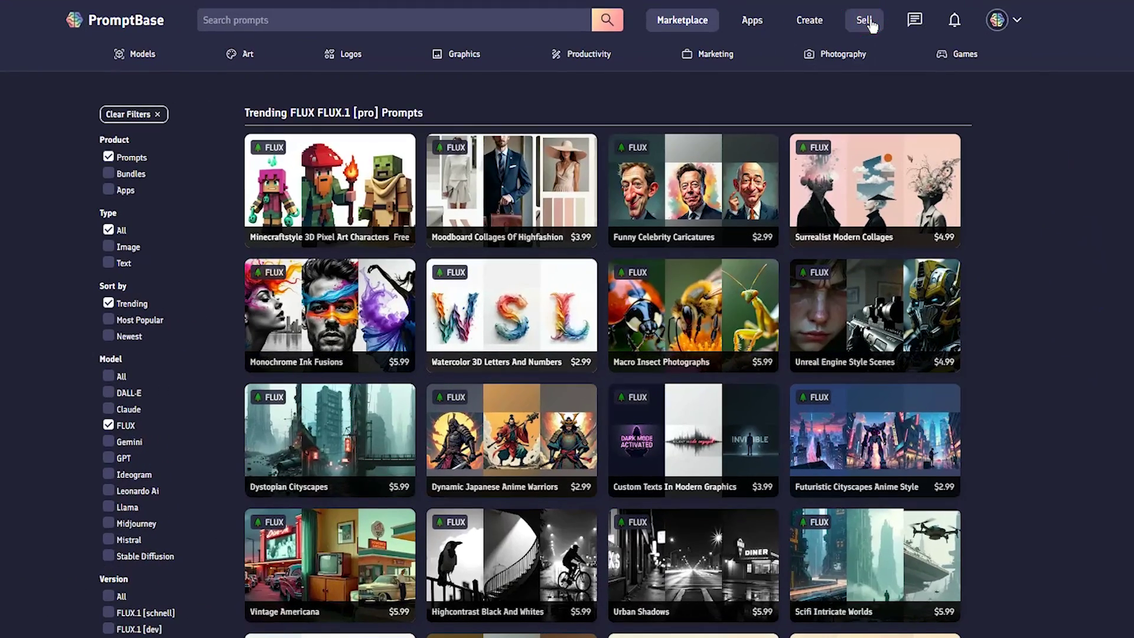
Start a new prompt listing, leaving Prompt Type unpicked and setting the estimated price to Free.
{"action": "left_click", "coordinate": [865, 21]}
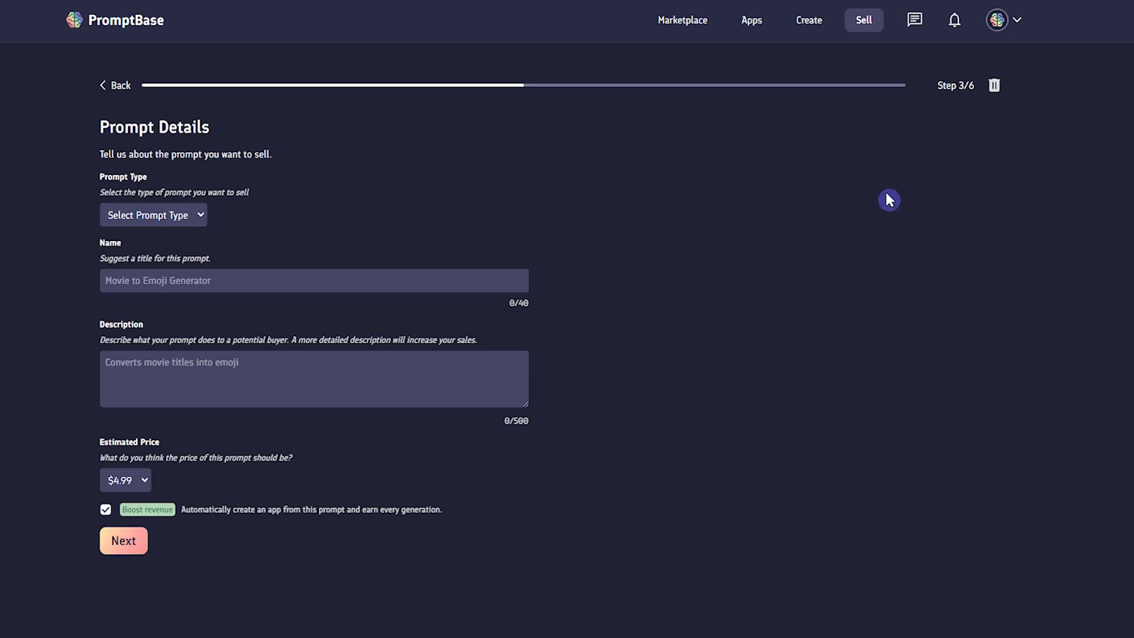
{"action": "left_click", "coordinate": [194, 219]}
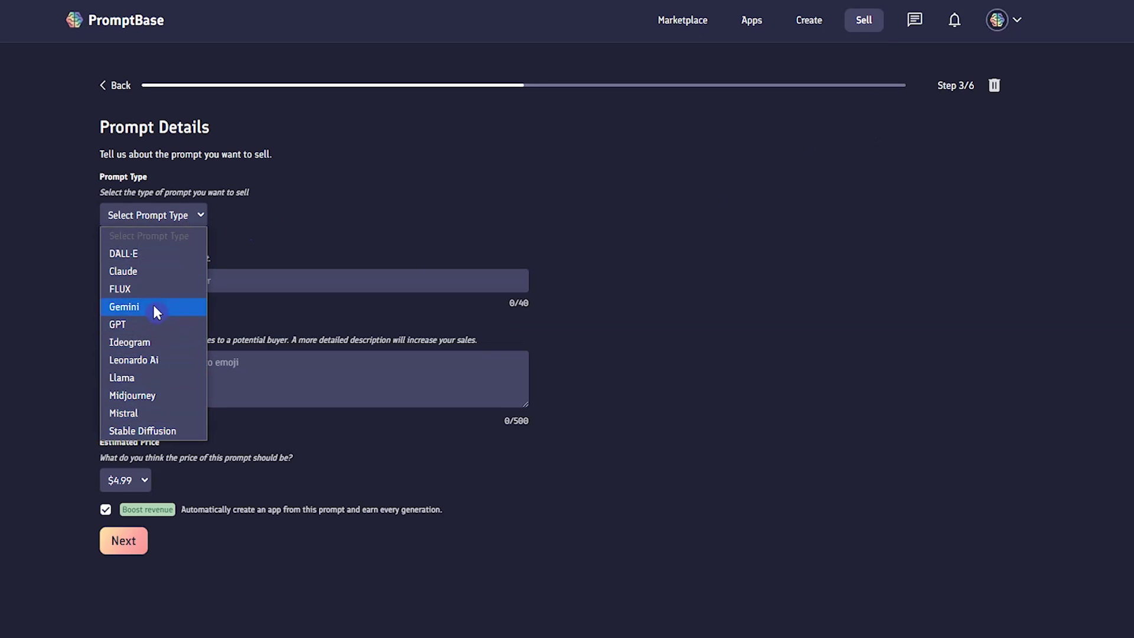
{"action": "left_click", "coordinate": [245, 270]}
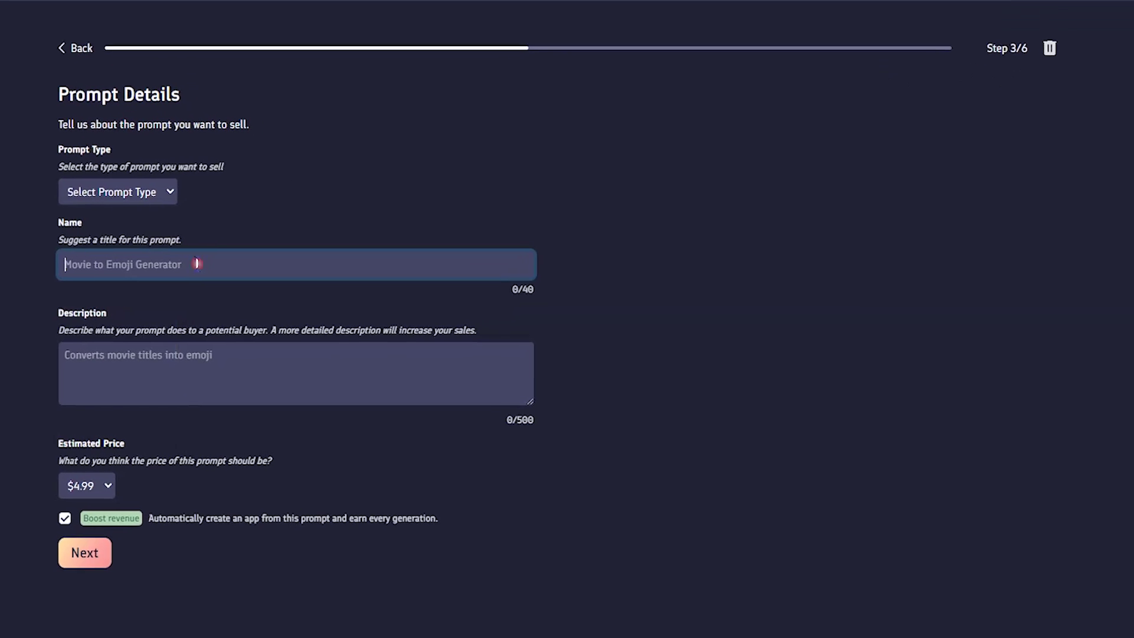
{"action": "left_click", "coordinate": [225, 375]}
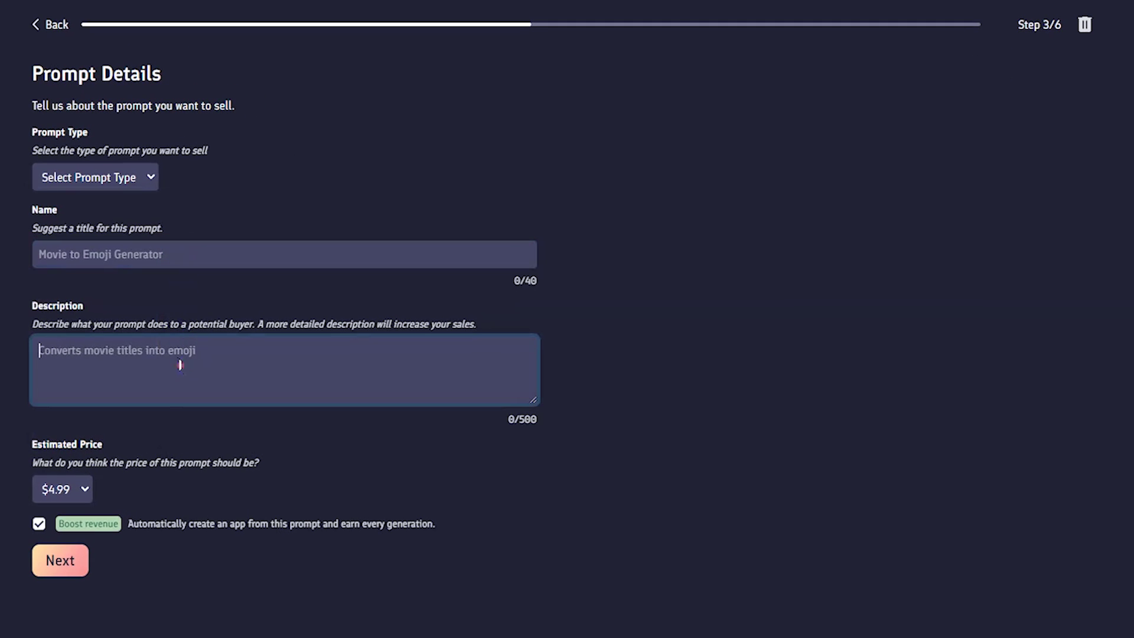
{"action": "left_click", "coordinate": [87, 491]}
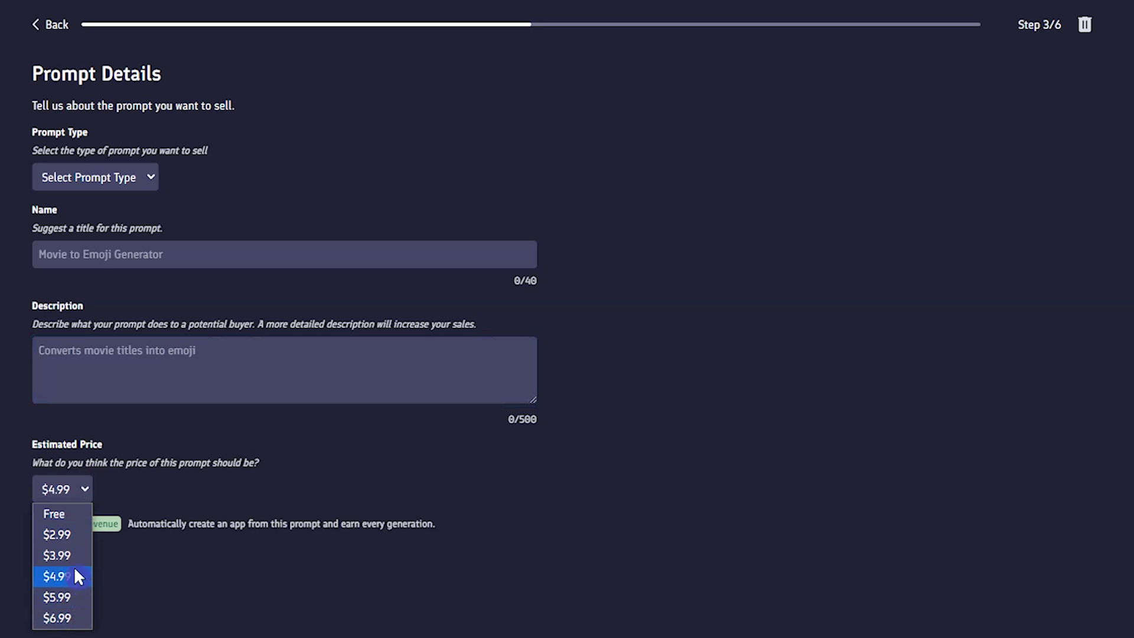
{"action": "left_click", "coordinate": [82, 511]}
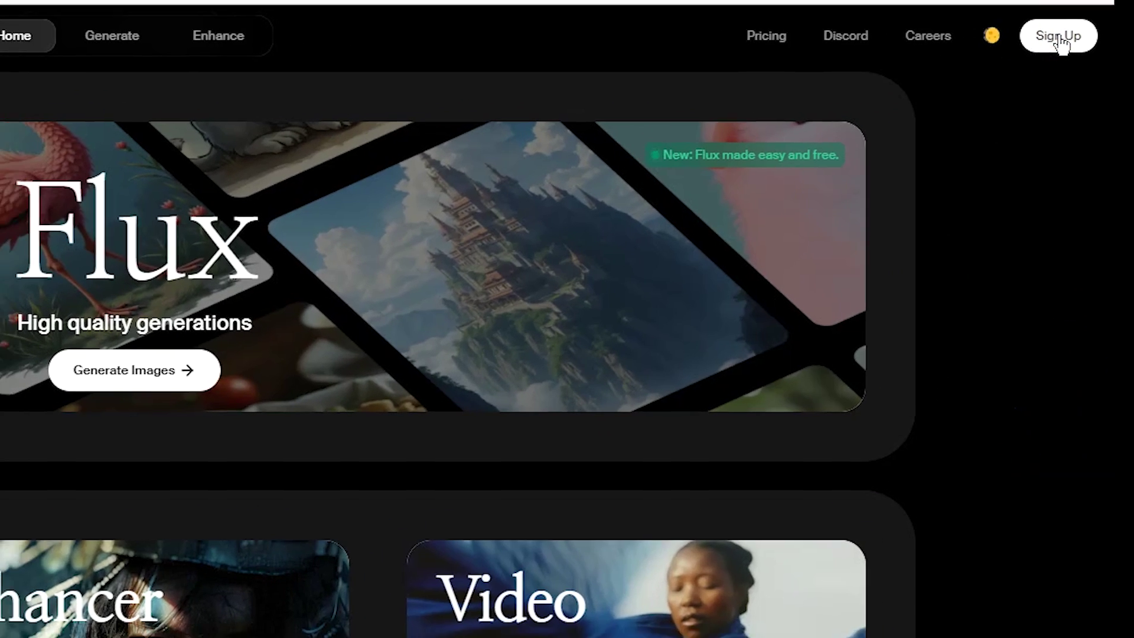
In Krea's Realtime canvas, nudge the magenta circle down-left and apply a different style.
{"action": "left_click", "coordinate": [1039, 47]}
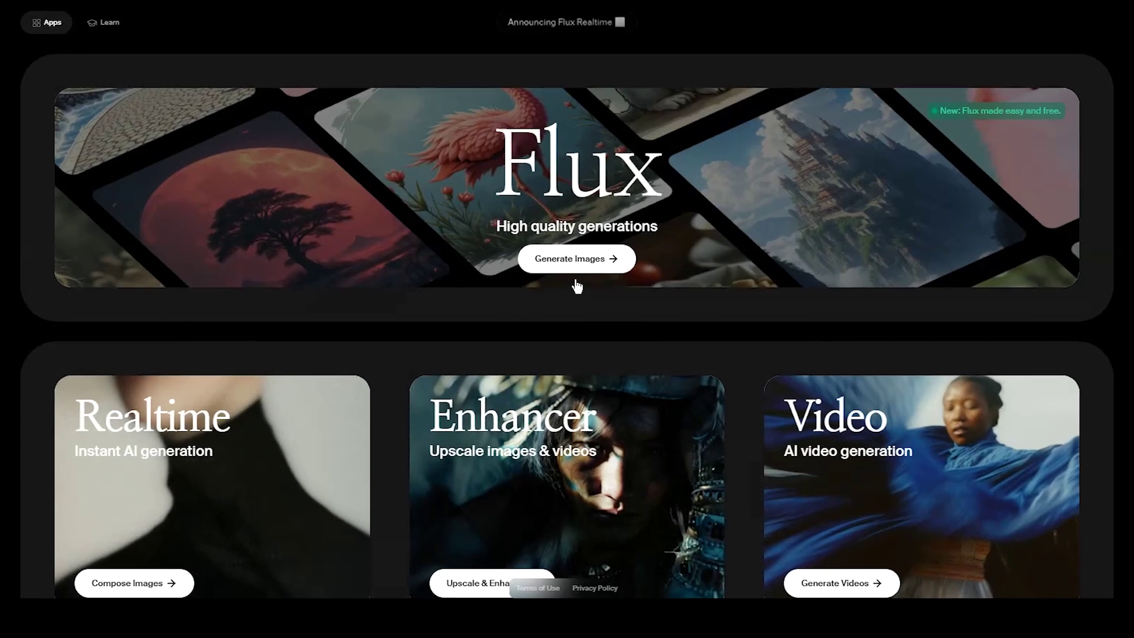
{"action": "scroll", "coordinate": [577, 279], "scroll_direction": "down", "scroll_amount": 3}
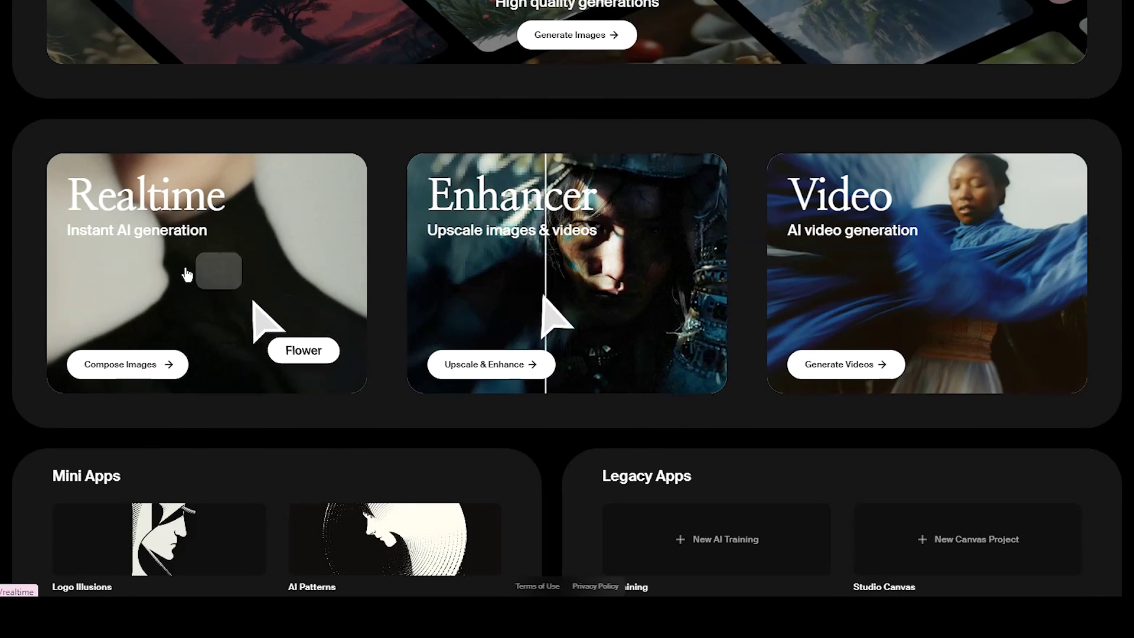
{"action": "left_click", "coordinate": [201, 273]}
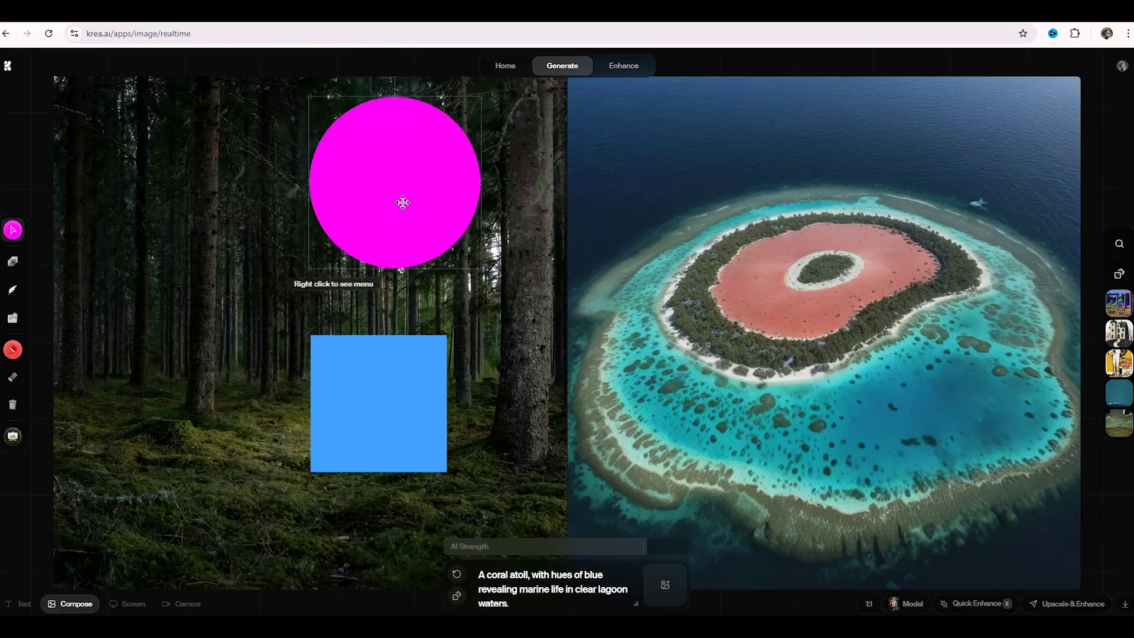
{"action": "left_click_drag", "start_coordinate": [402, 203], "coordinate": [385, 227]}
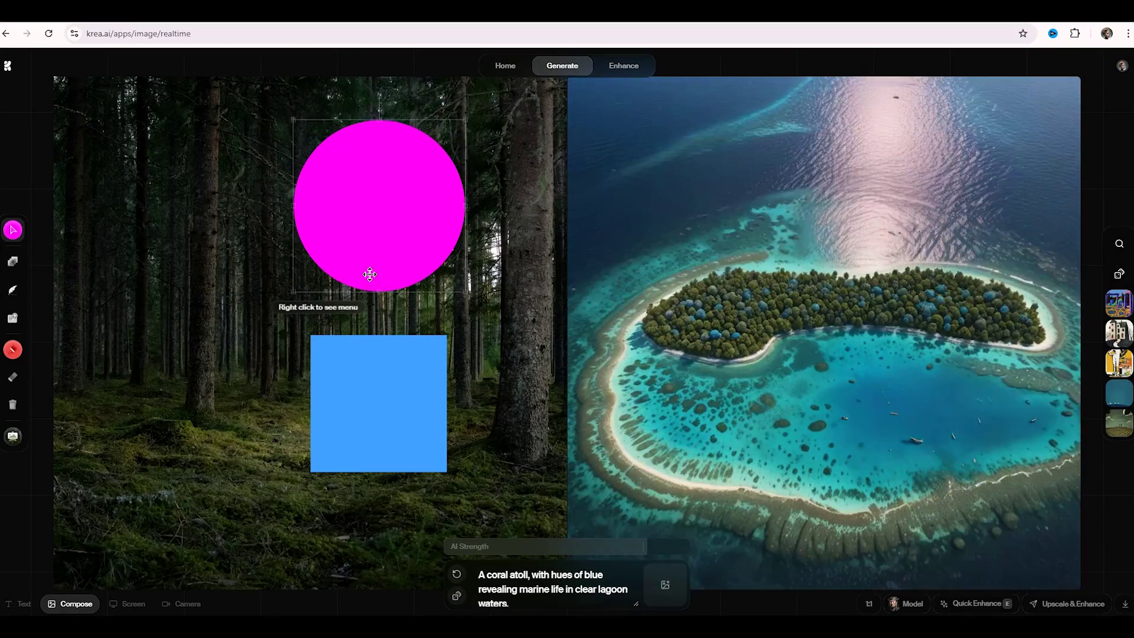
{"action": "left_click", "coordinate": [907, 603]}
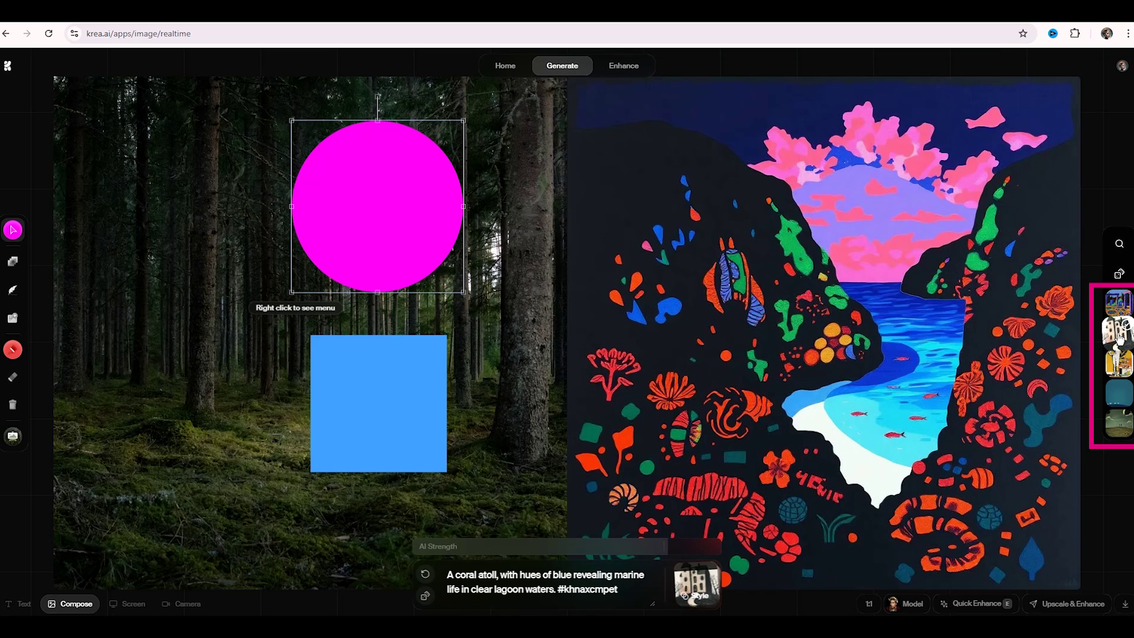
{"action": "left_click", "coordinate": [1116, 360]}
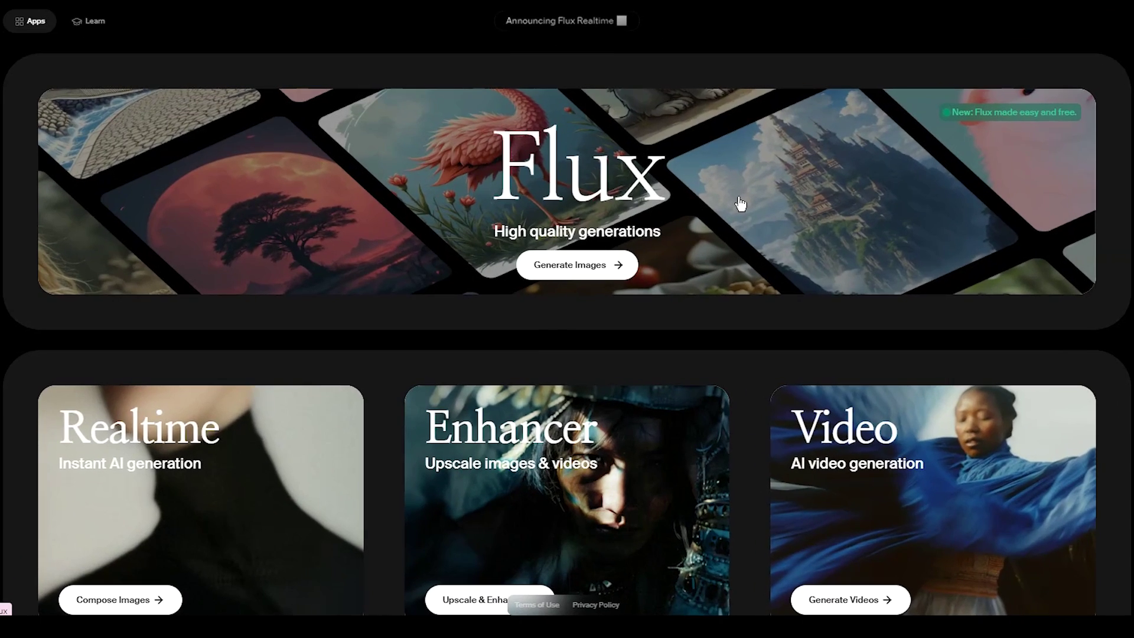
Open the Flux generator, try two random prompts, adjust the style strength, then remove the style.
{"action": "left_click", "coordinate": [740, 204]}
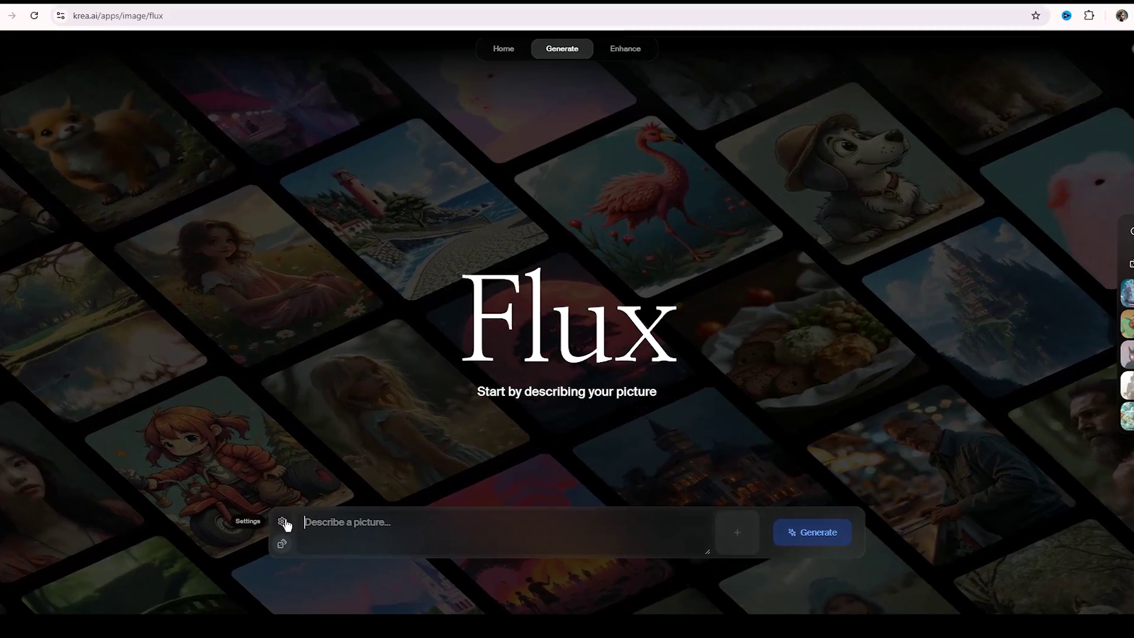
{"action": "left_click", "coordinate": [290, 525]}
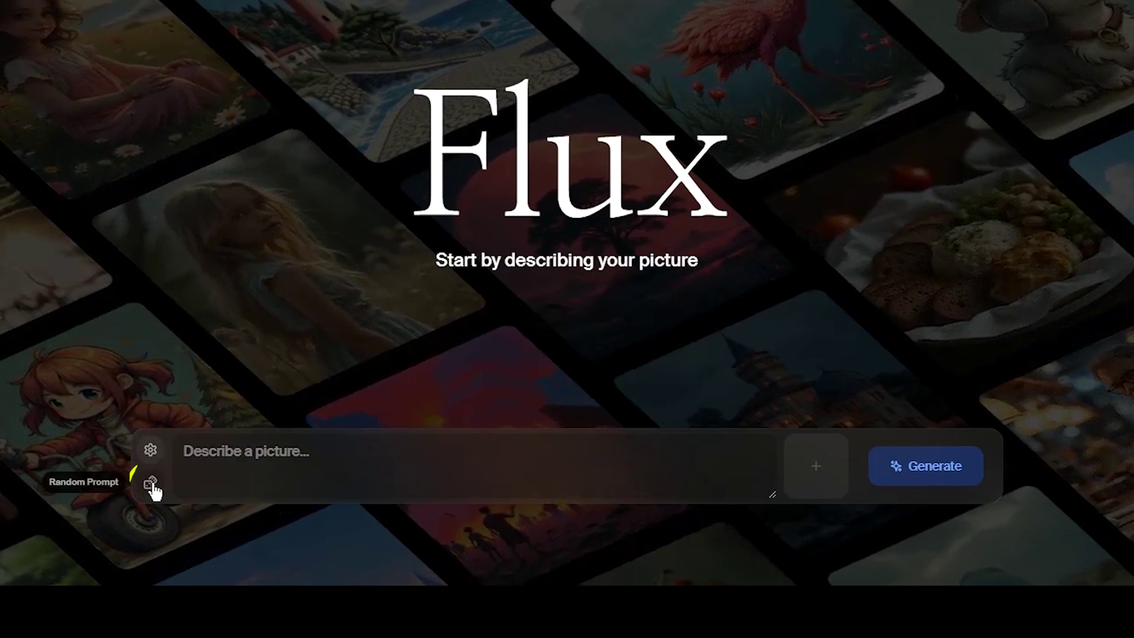
{"action": "left_click", "coordinate": [150, 484]}
{"action": "left_click", "coordinate": [152, 485]}
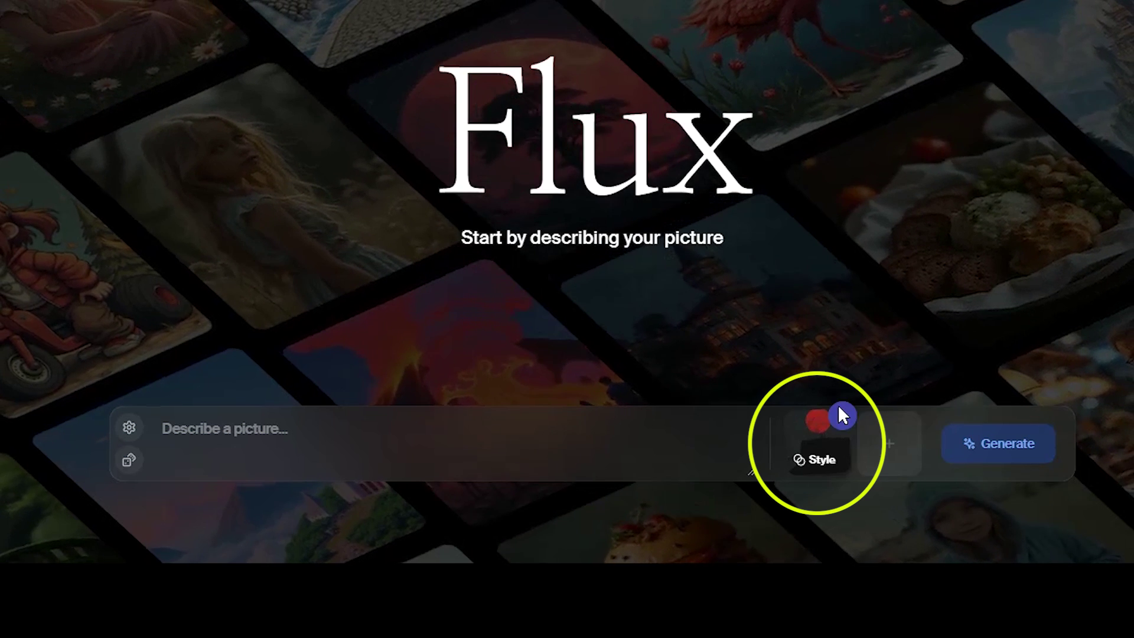
{"action": "scroll", "coordinate": [844, 458], "scroll_direction": "down", "scroll_amount": 5}
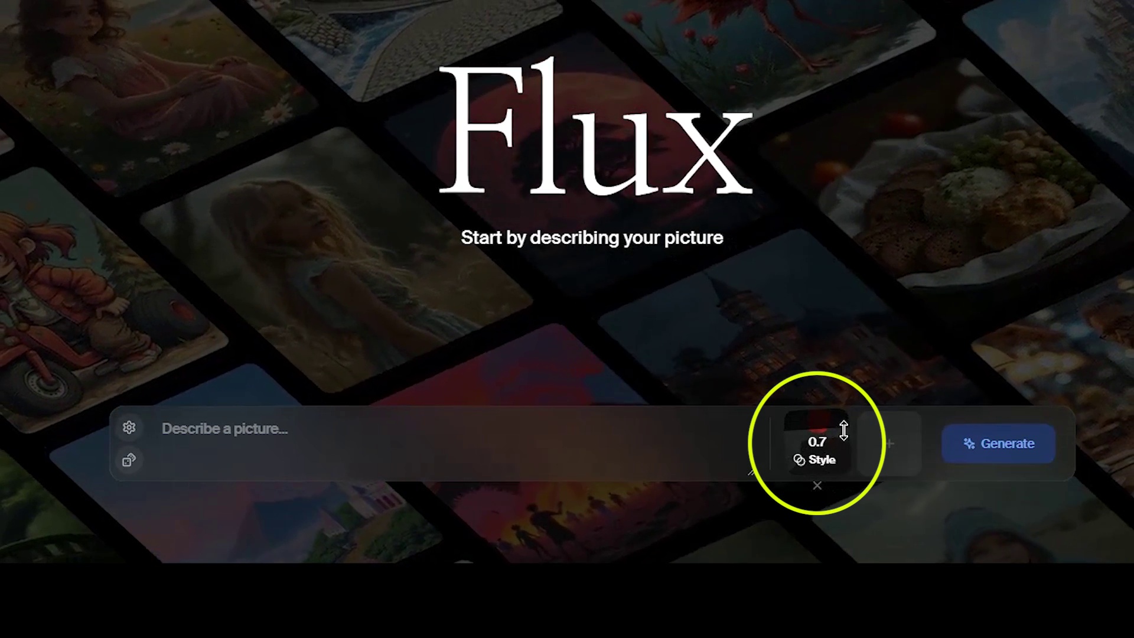
{"action": "left_click_drag", "start_coordinate": [845, 453], "coordinate": [815, 480]}
{"action": "left_click", "coordinate": [816, 486]}
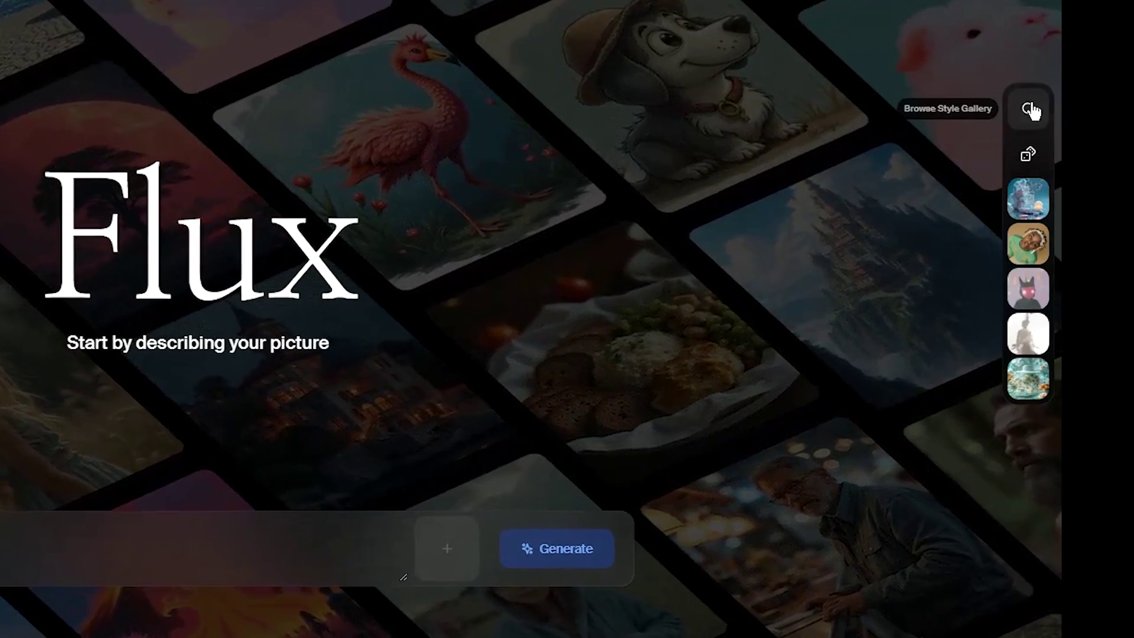
Pin the #ksjngsygol style from the style gallery.
{"action": "left_click", "coordinate": [1023, 111]}
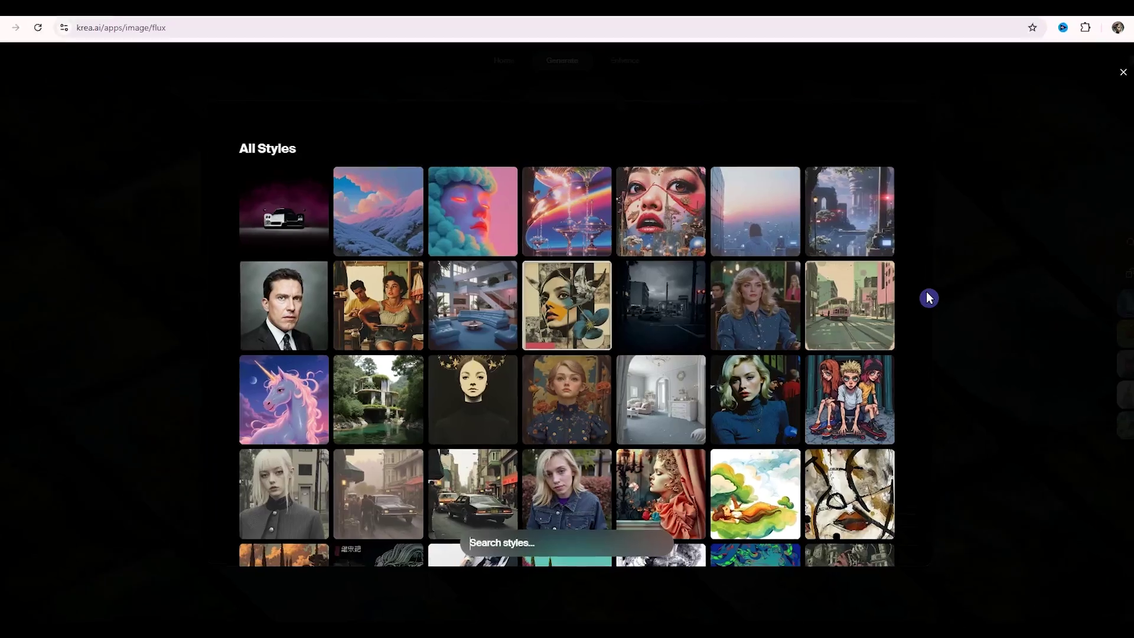
{"action": "scroll", "coordinate": [1027, 283], "scroll_direction": "down", "scroll_amount": 10}
{"action": "scroll", "coordinate": [1041, 291], "scroll_direction": "down", "scroll_amount": 20}
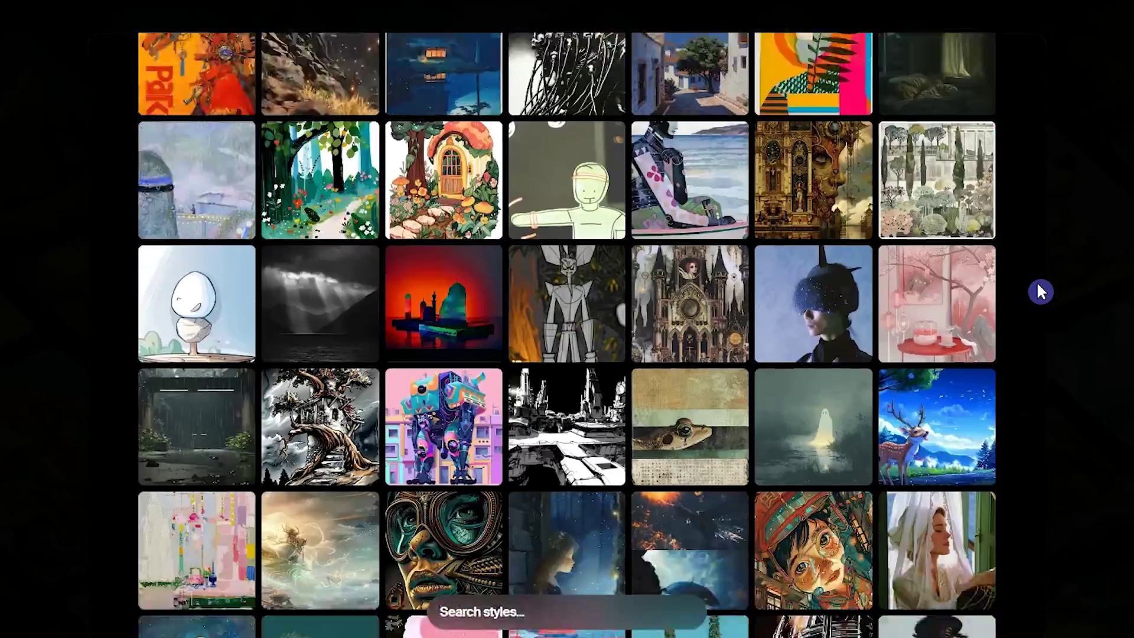
{"action": "scroll", "coordinate": [1041, 293], "scroll_direction": "down", "scroll_amount": 20}
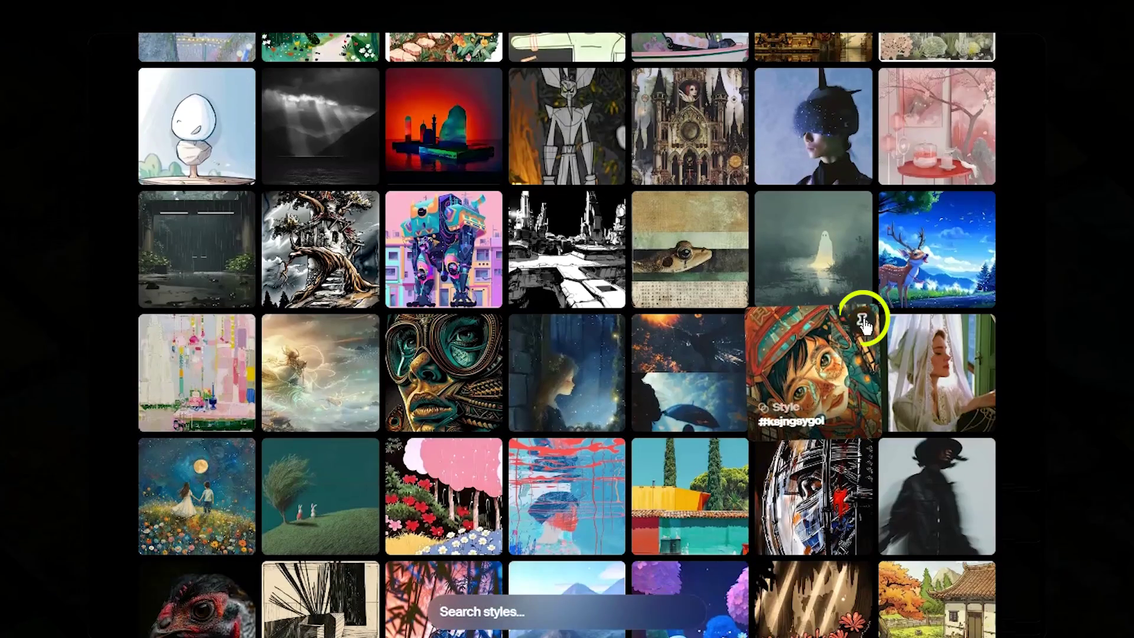
{"action": "left_click", "coordinate": [863, 323]}
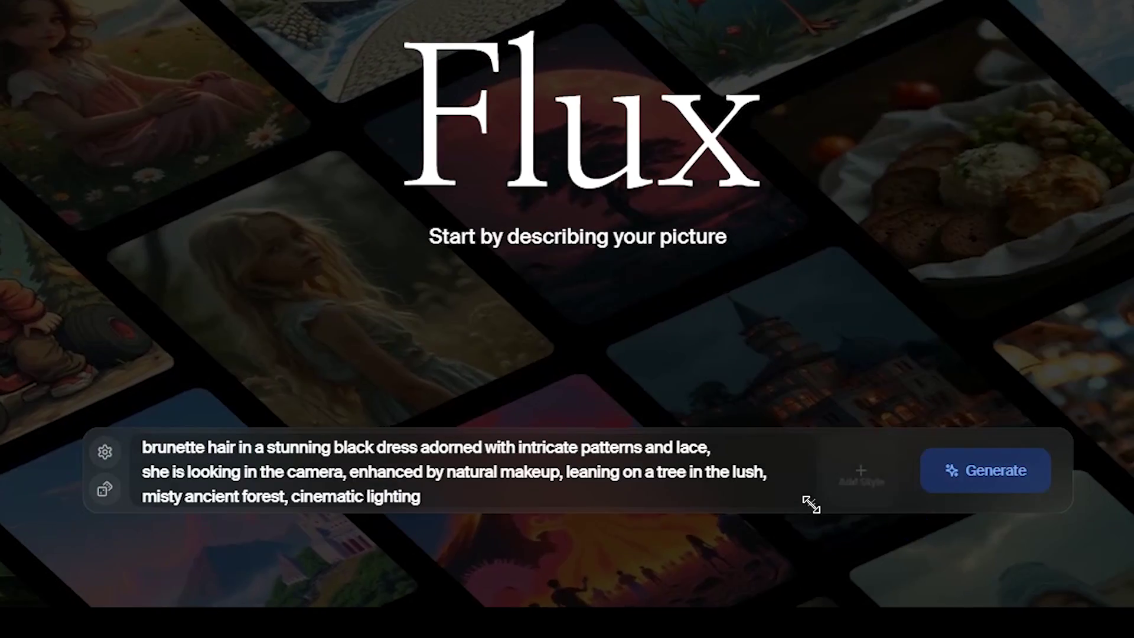
Make the prompt box taller, set the aspect ratio to 16:9, and attach the pinned style.
{"action": "left_click_drag", "start_coordinate": [810, 501], "coordinate": [821, 542]}
{"action": "left_click", "coordinate": [91, 386]}
{"action": "left_click", "coordinate": [490, 166]}
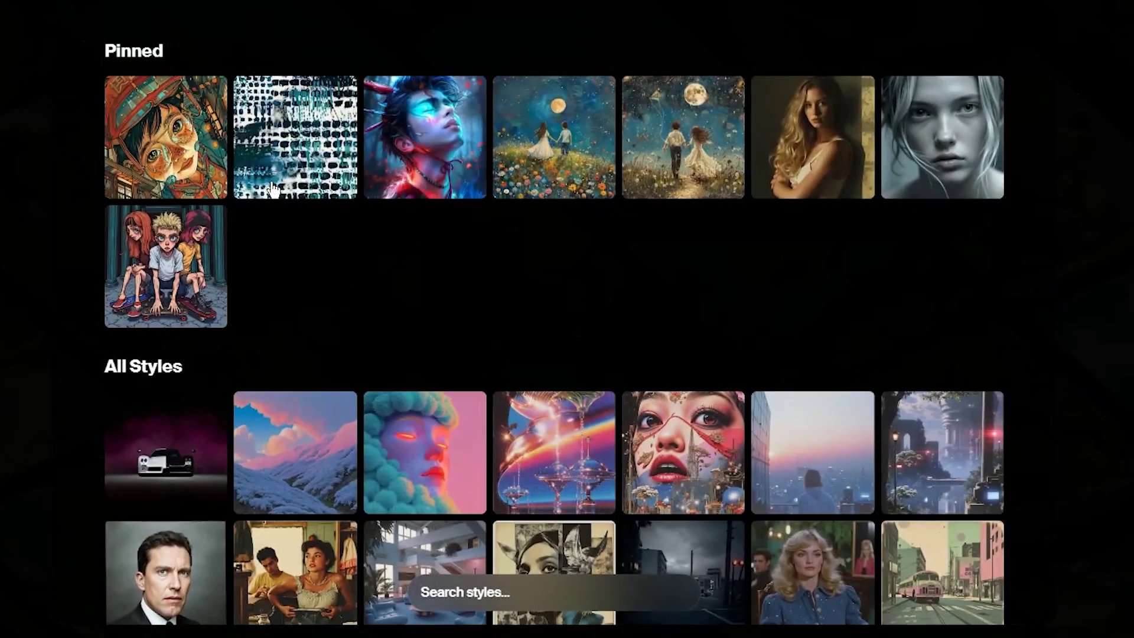
{"action": "left_click", "coordinate": [307, 133]}
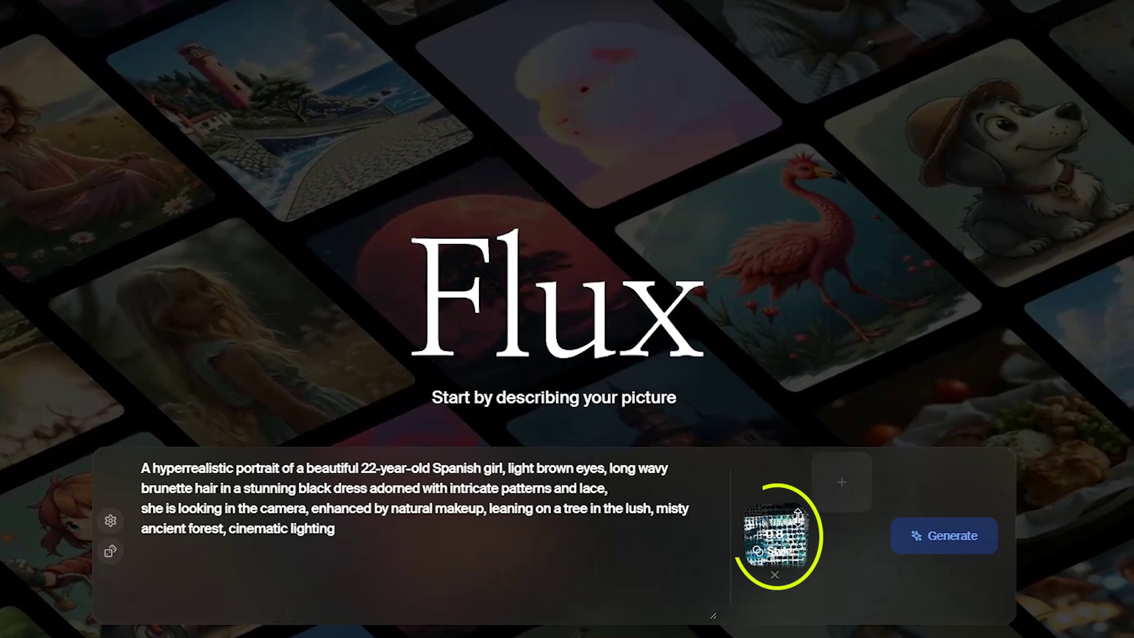
{"action": "mouse_move", "coordinate": [799, 538]}
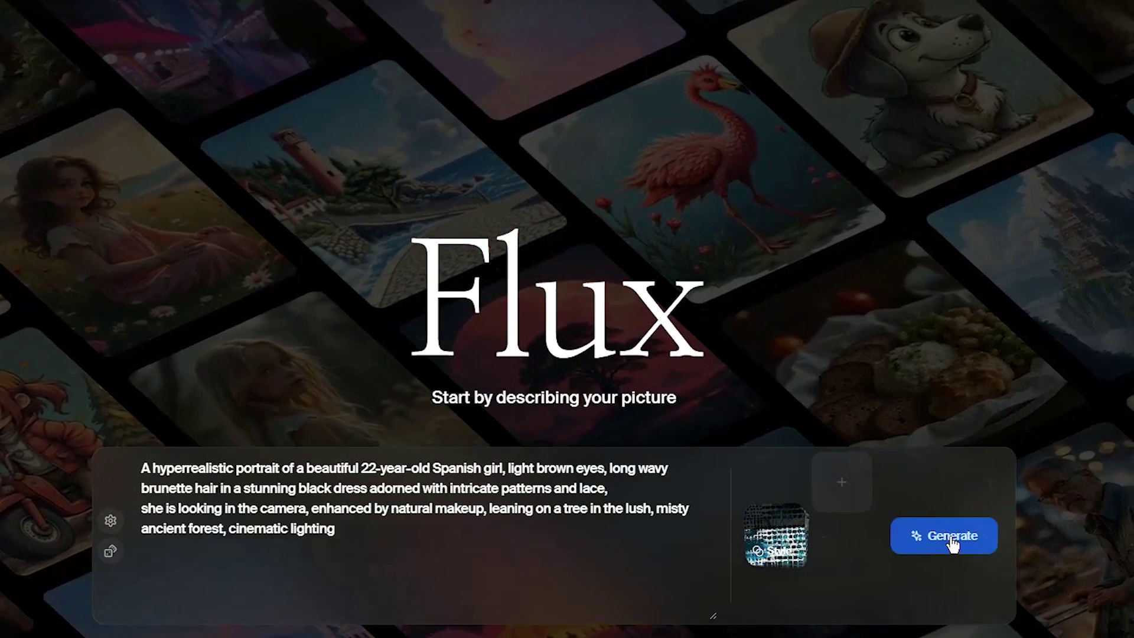
Generate four forest portraits, view each one enlarged, and download the top-left portrait.
{"action": "left_click", "coordinate": [952, 542]}
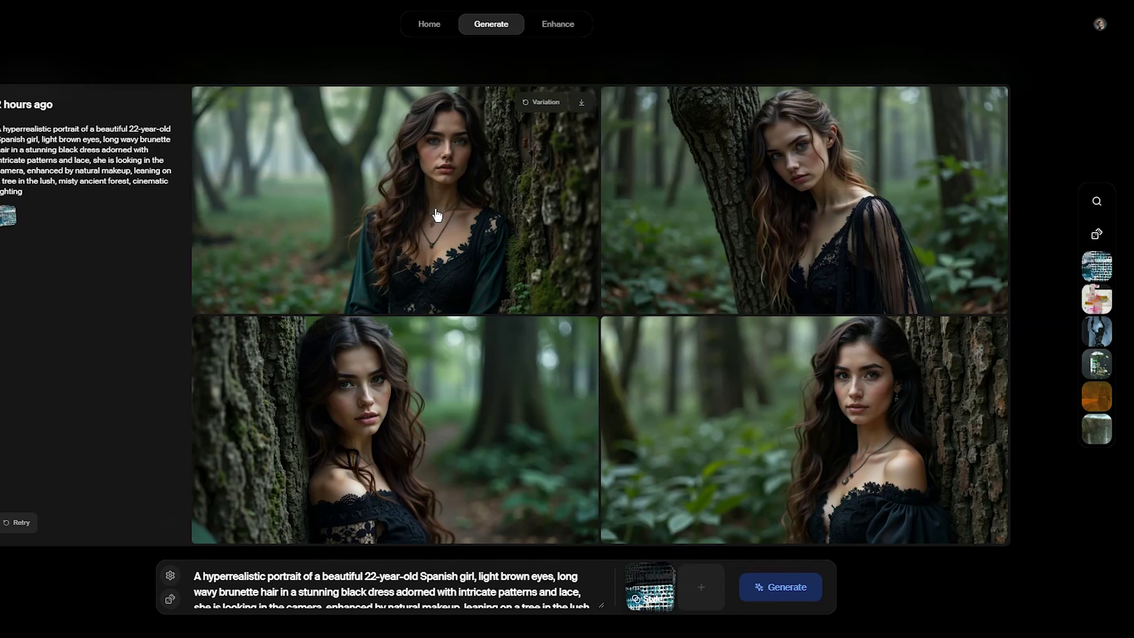
{"action": "left_click", "coordinate": [437, 214]}
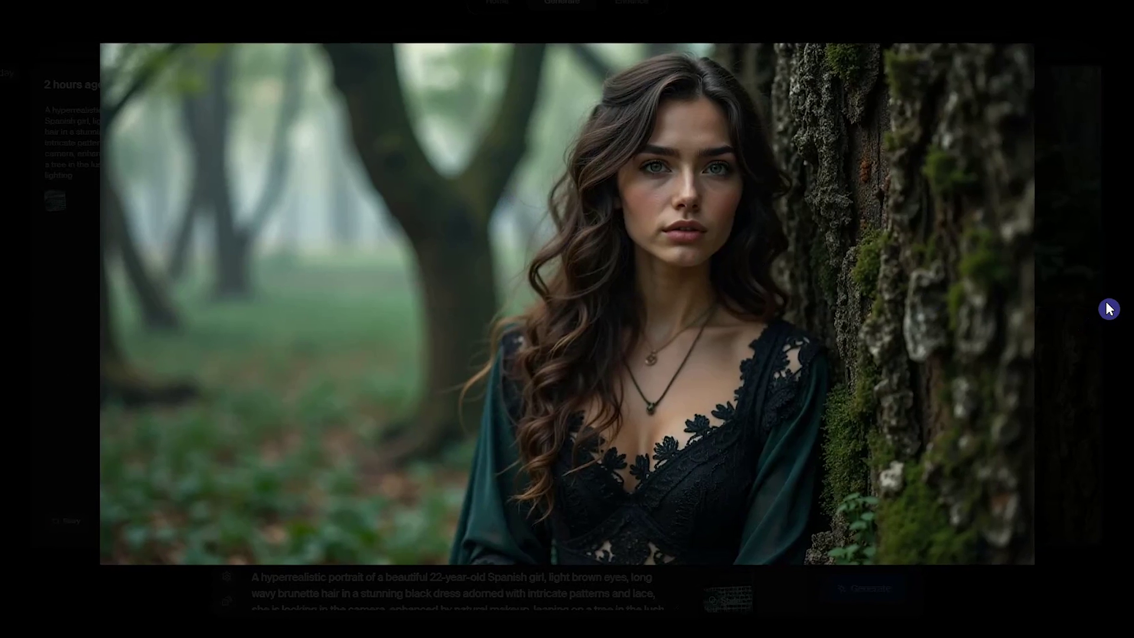
{"action": "left_click", "coordinate": [1108, 308]}
{"action": "left_click", "coordinate": [1108, 308]}
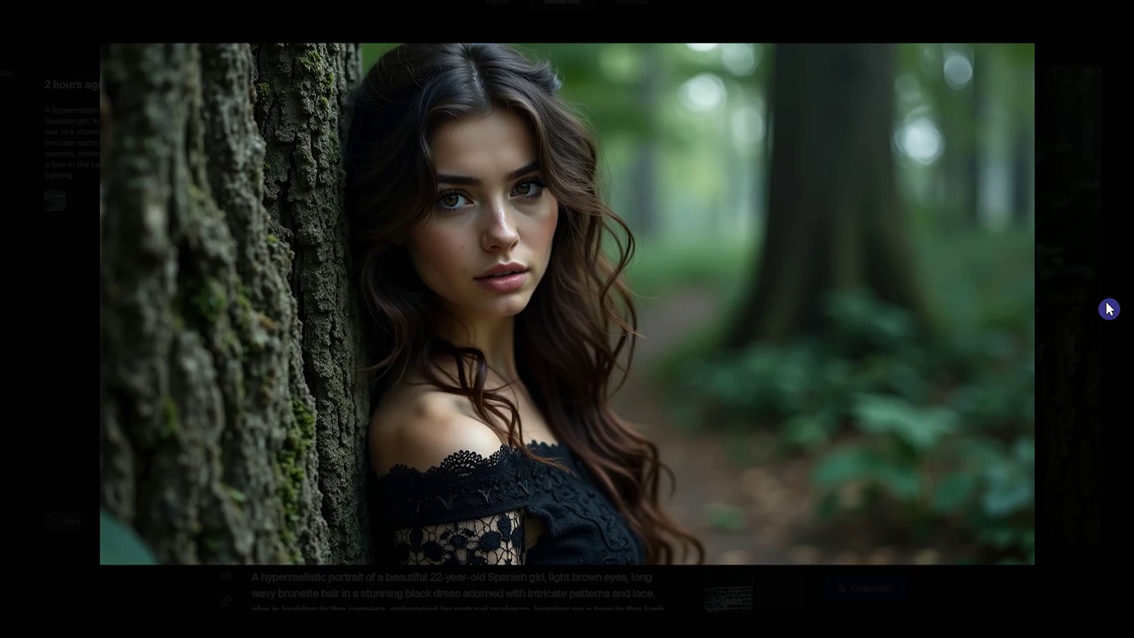
{"action": "left_click", "coordinate": [1108, 308]}
{"action": "key", "text": "Escape"}
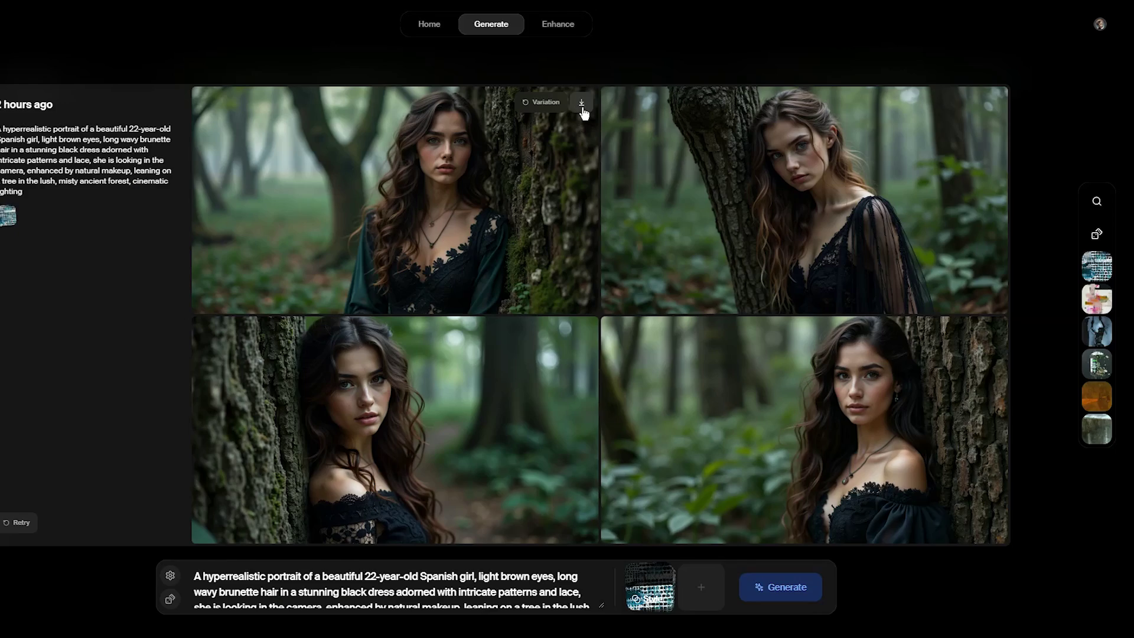
{"action": "left_click", "coordinate": [583, 104]}
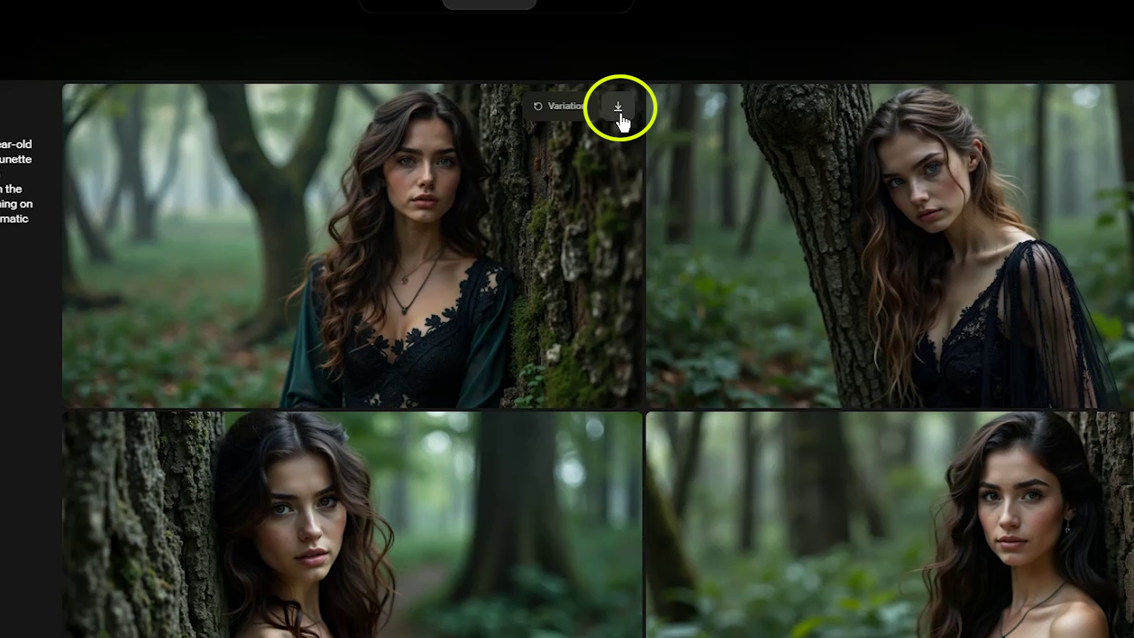